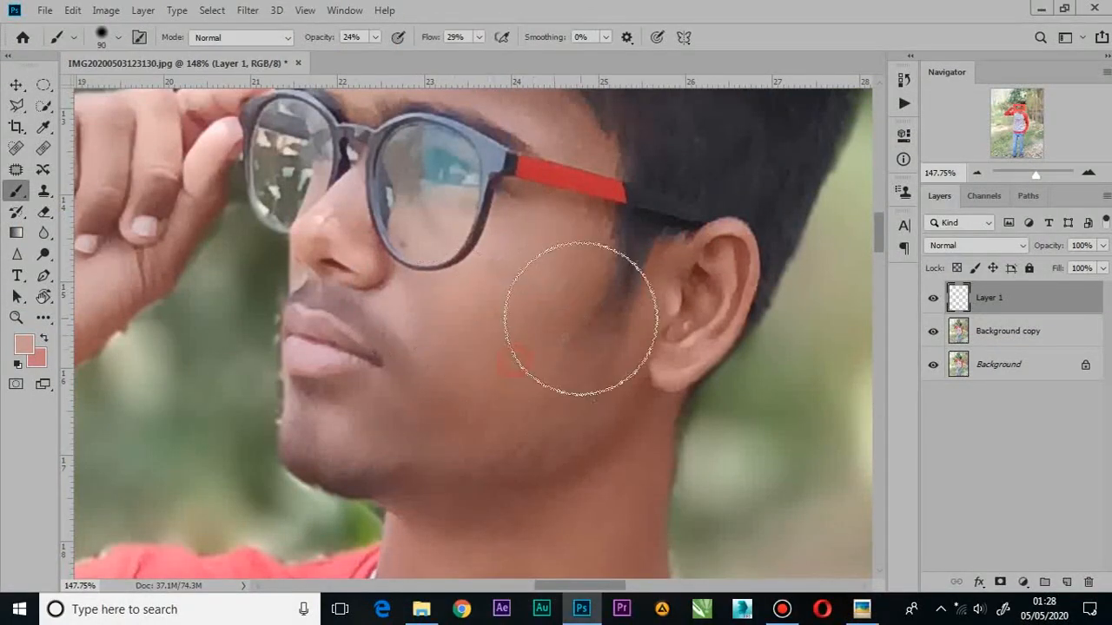
Paint soft skin-tone strokes at 24% opacity over the face, neck, ear and raised hand on Layer 1
scroll(452, 356, "down", 3)
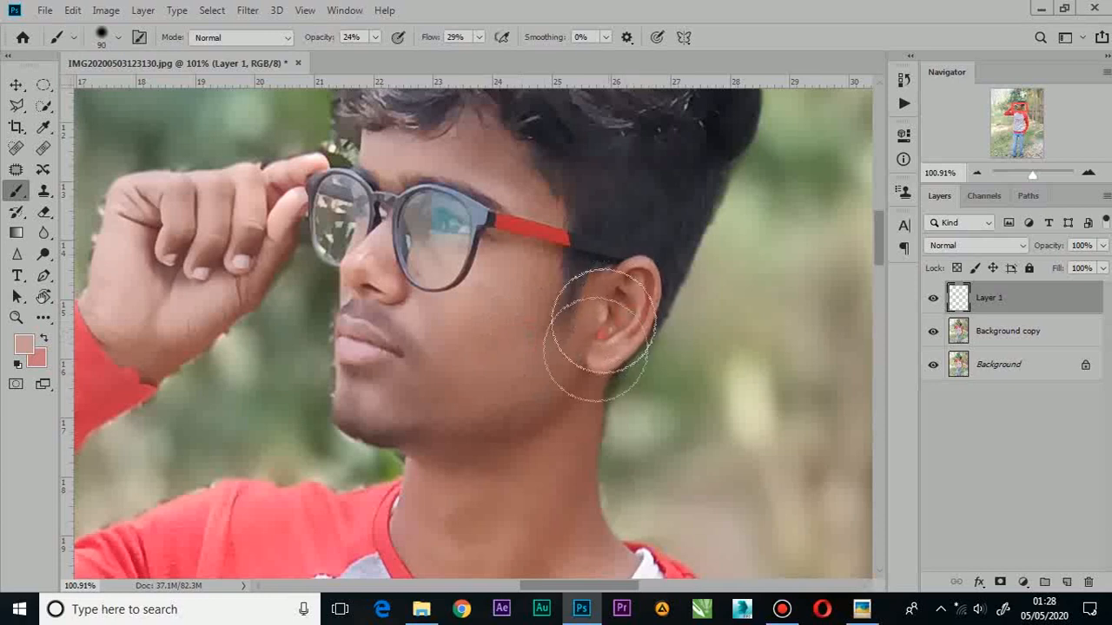
mouse_move(522, 419)
left_mouse_down()
mouse_move(576, 315)
mouse_move(627, 463)
left_mouse_up()
left_click_drag(539, 207, 570, 227)
left_click_drag(473, 324, 462, 332)
left_click(525, 447)
left_click(485, 455)
left_click(227, 373)
left_click(244, 280)
left_click(320, 274)
left_click_drag(450, 416, 479, 81)
left_click(643, 310)
left_click(608, 328)
Paint the same soft skin tone over the hand in the jeans pocket
scroll(608, 329, "down", 8)
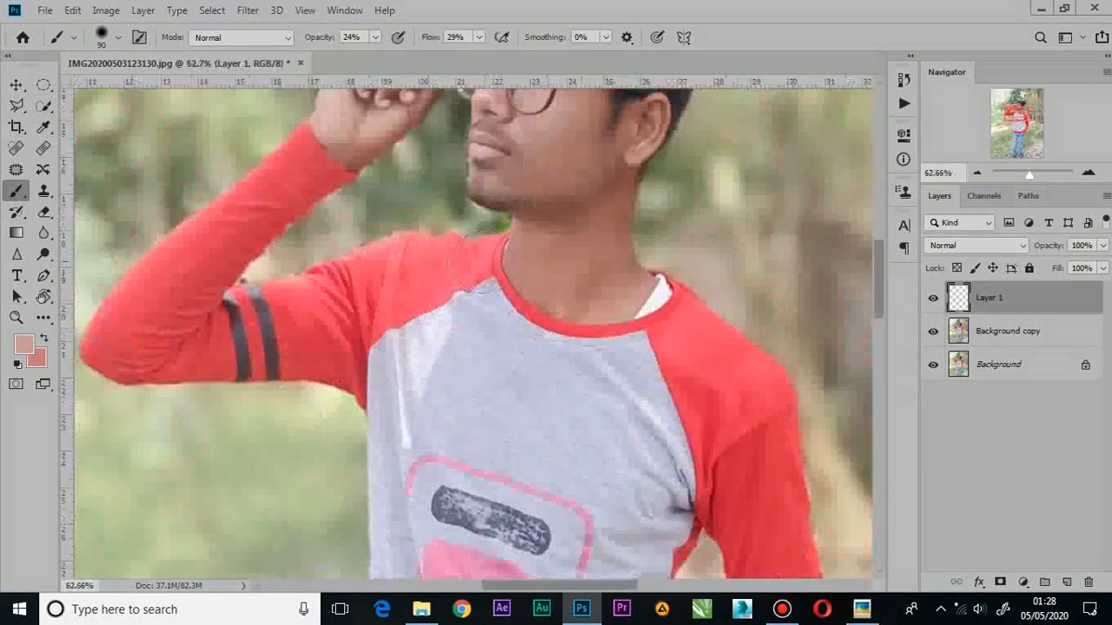
scroll(553, 352, "up", 8)
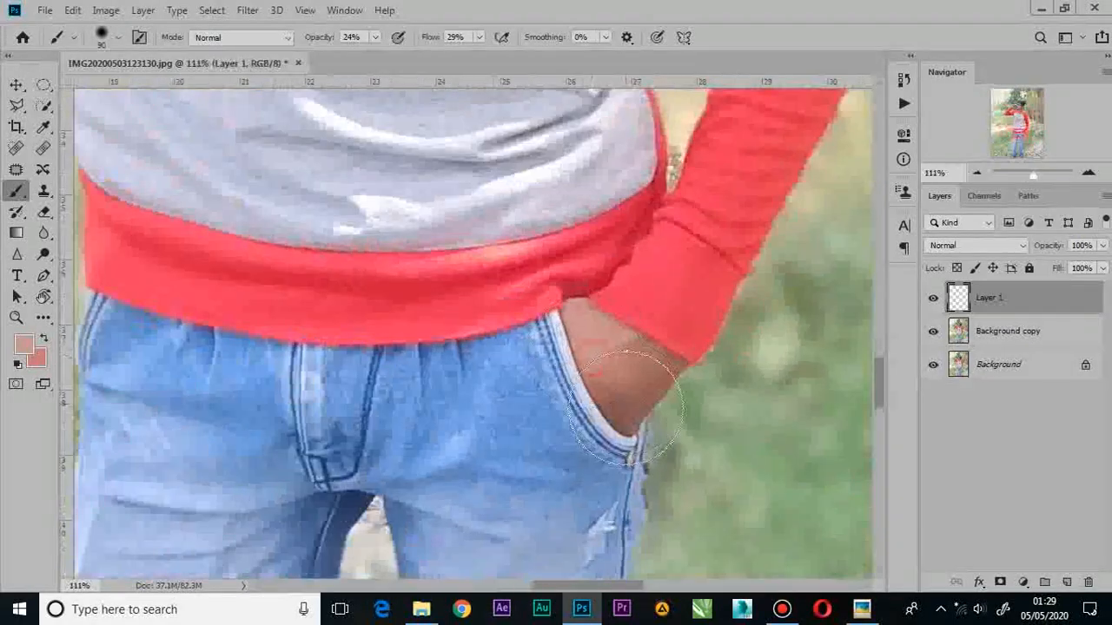
left_click(612, 402)
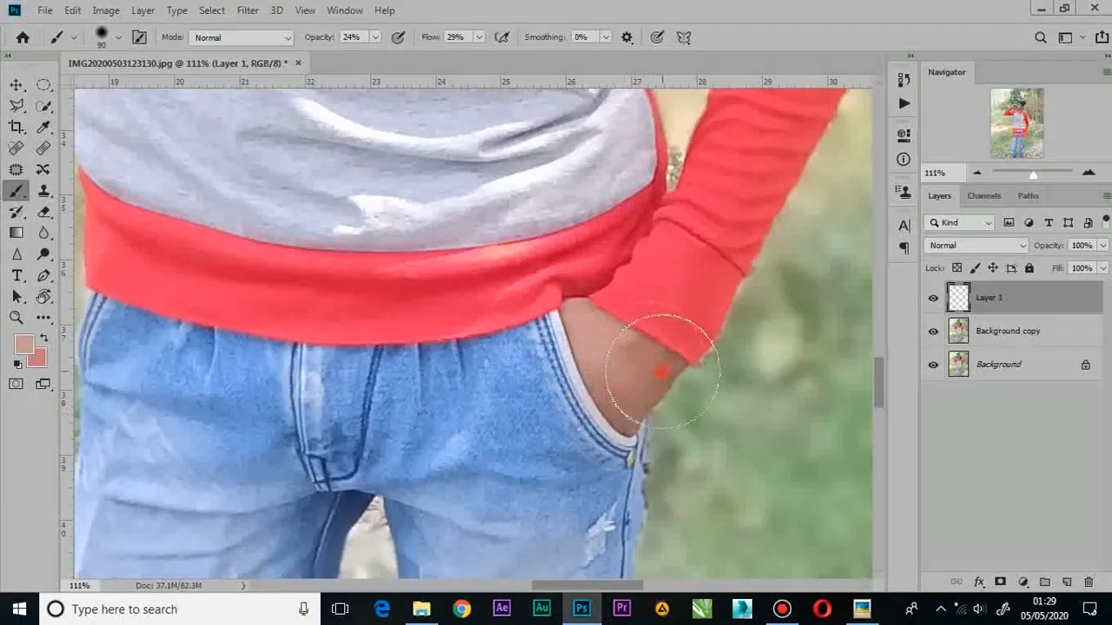
Merge Layer 1 with Background copy and compare the merged layer with the original photo
left_click(999, 330, "shift")
key("ctrl+e")
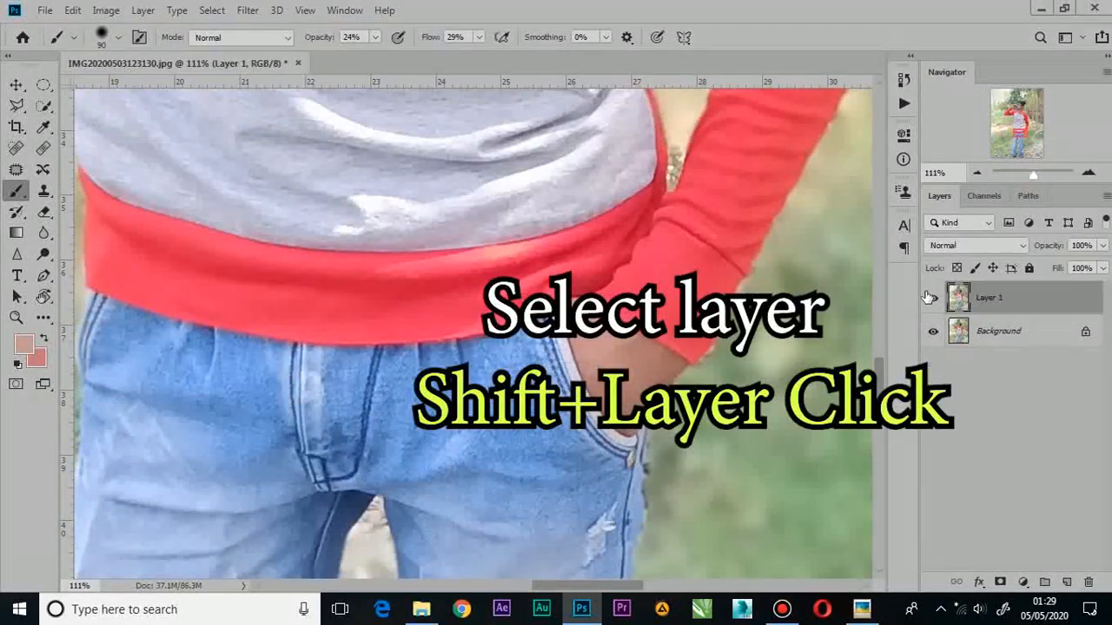
scroll(502, 284, "down", 7)
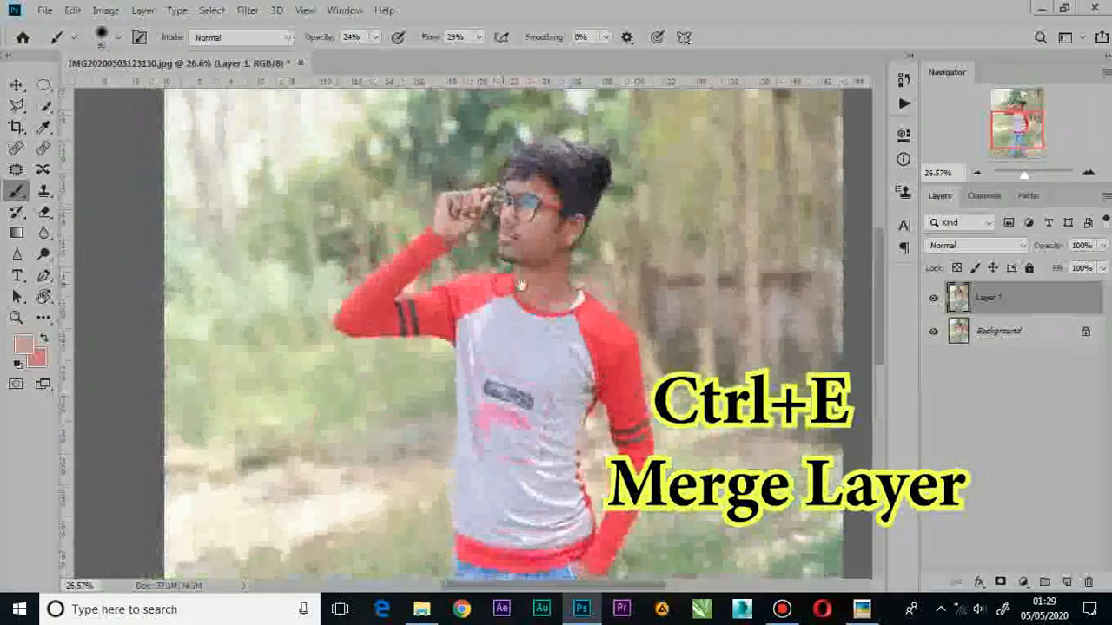
left_click(935, 298)
left_click(935, 298)
left_click(934, 298)
left_click(934, 299)
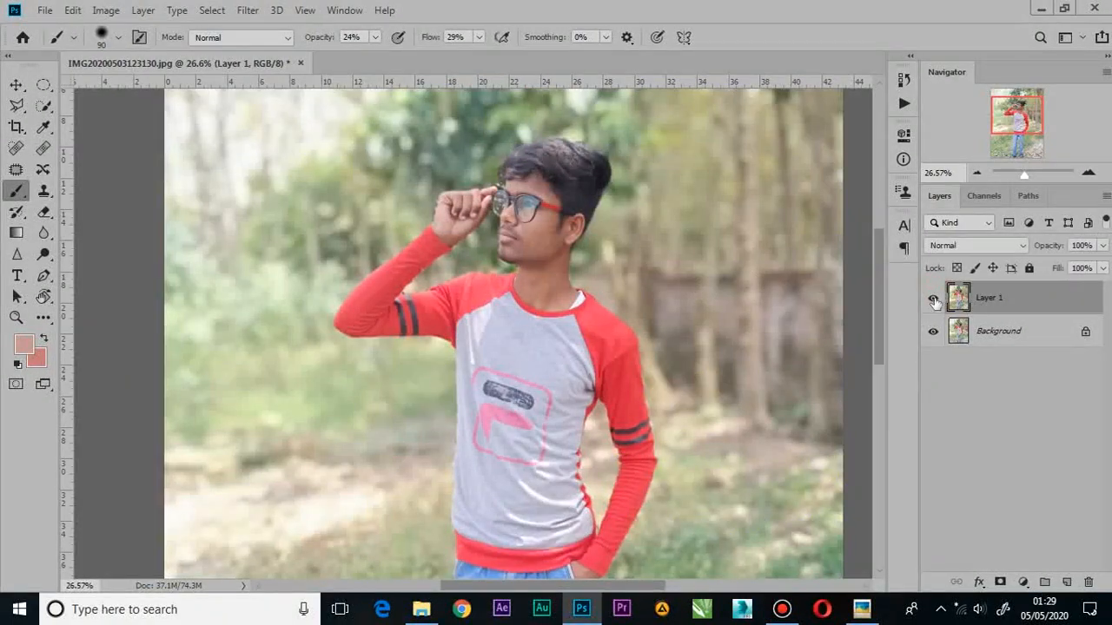
Smooth the skin on Layer 1 with the Portraiture 3 filter at Strong smoothing and compare the face before and after
left_click(247, 10)
mouse_move(359, 362)
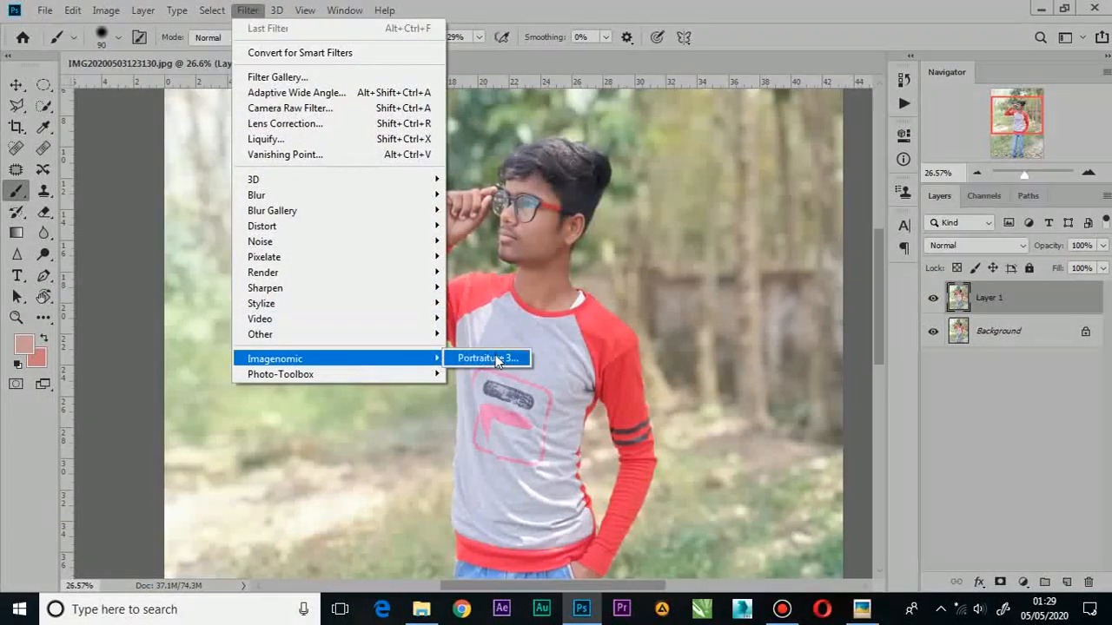
left_click(491, 359)
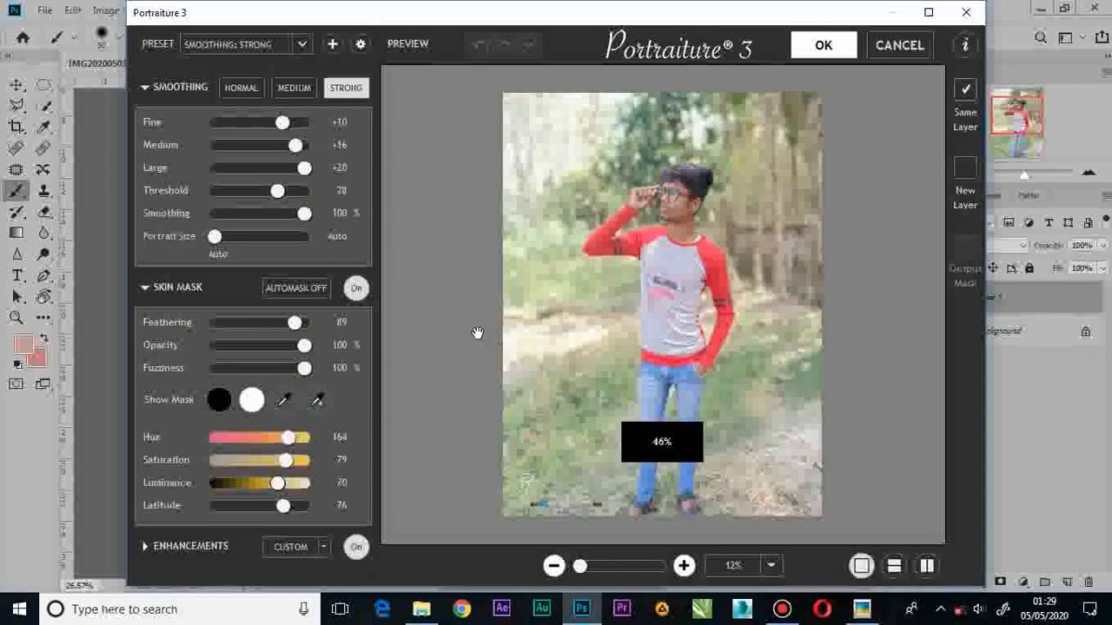
left_click(798, 44)
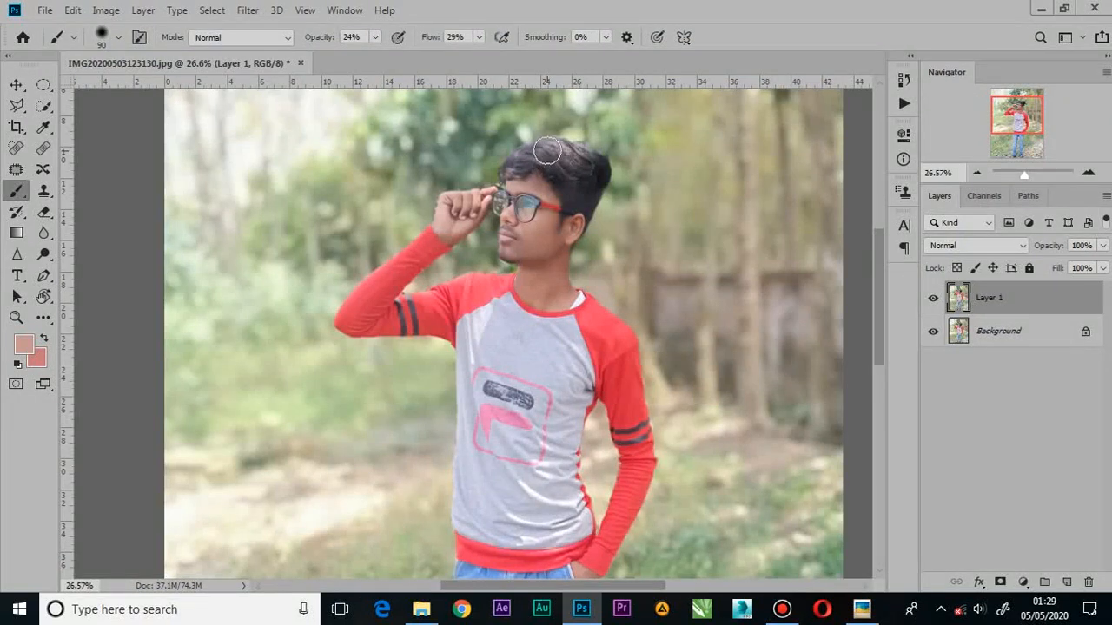
scroll(530, 209, "up", 8)
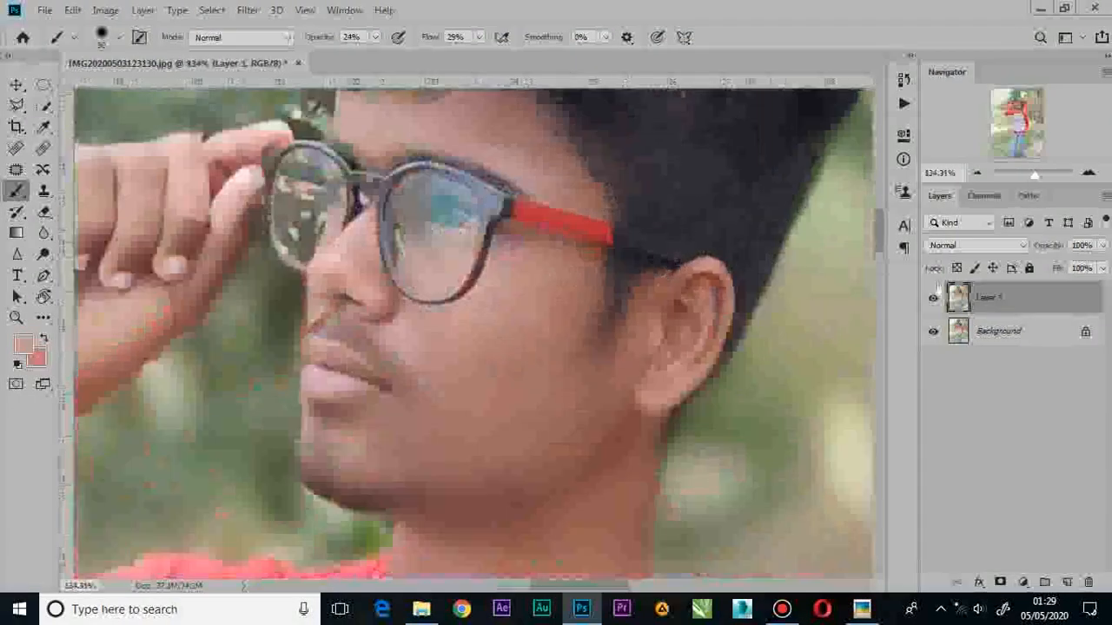
left_click(933, 298)
left_click(932, 298)
left_click(932, 298)
left_click(933, 297)
scroll(469, 260, "down", 3)
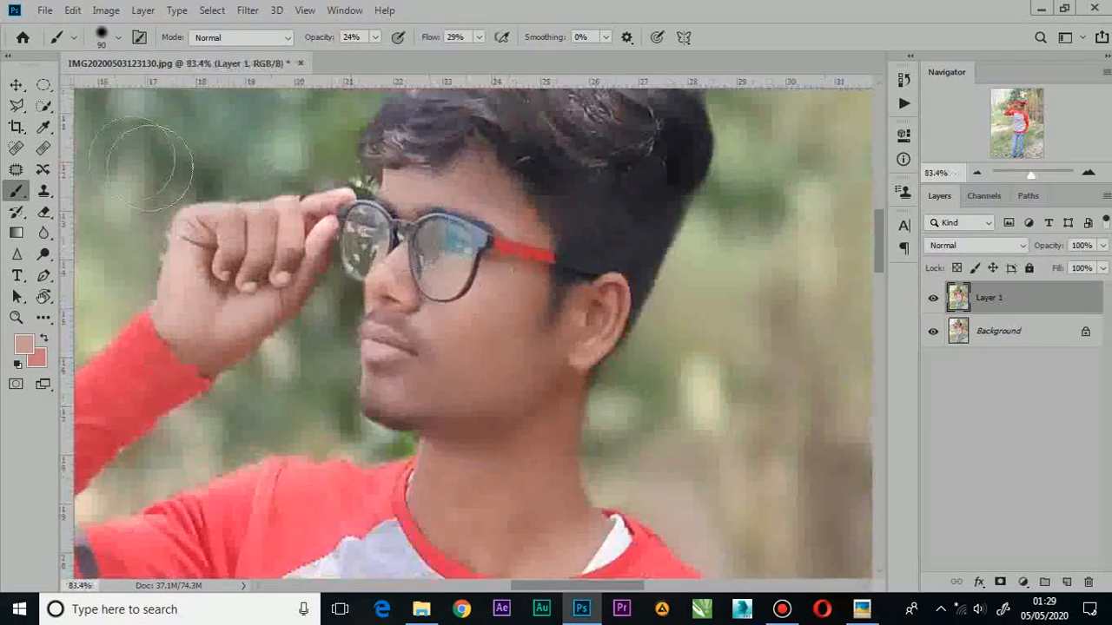
Duplicate Layer 1 and open the copy in the Camera Raw filter
left_click(15, 84)
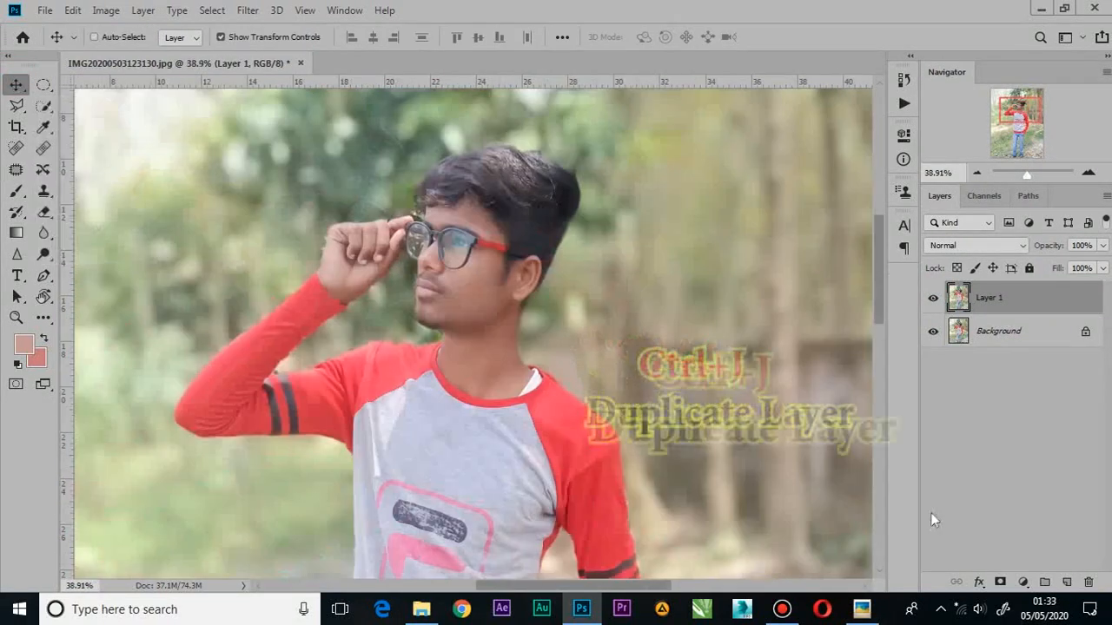
left_click_drag(1031, 311, 1066, 584)
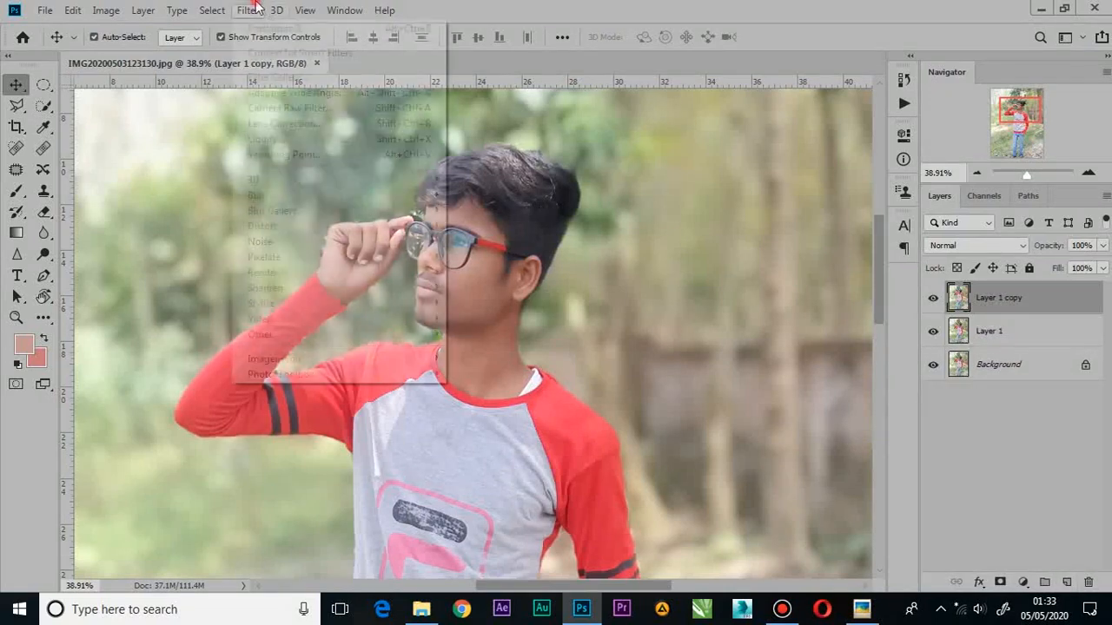
left_click(247, 11)
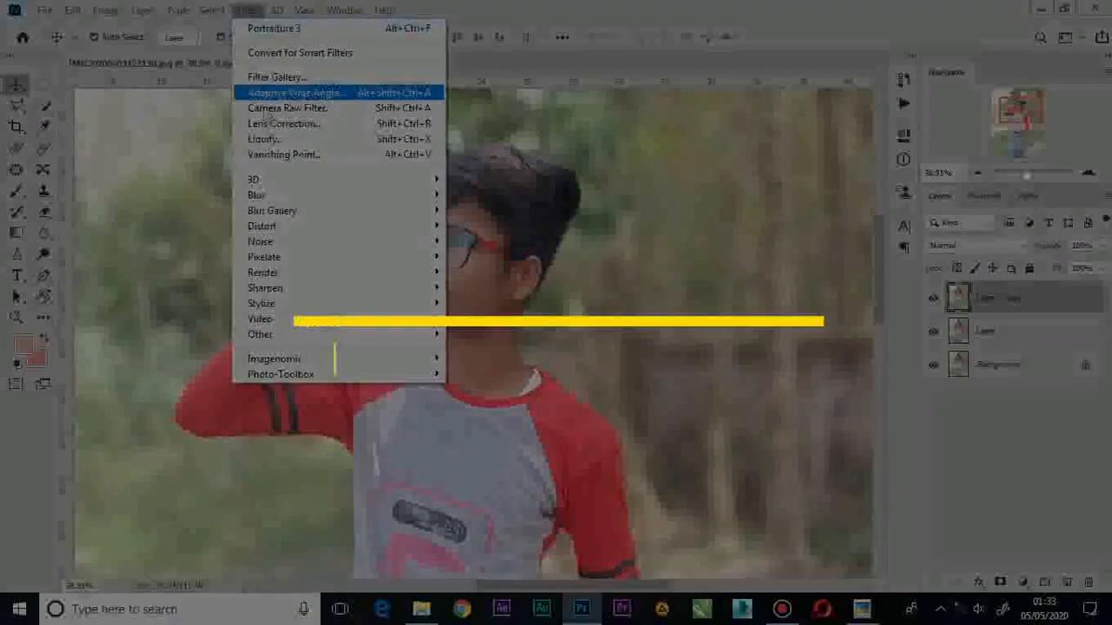
left_click(287, 107)
scroll(448, 176, "up", 3)
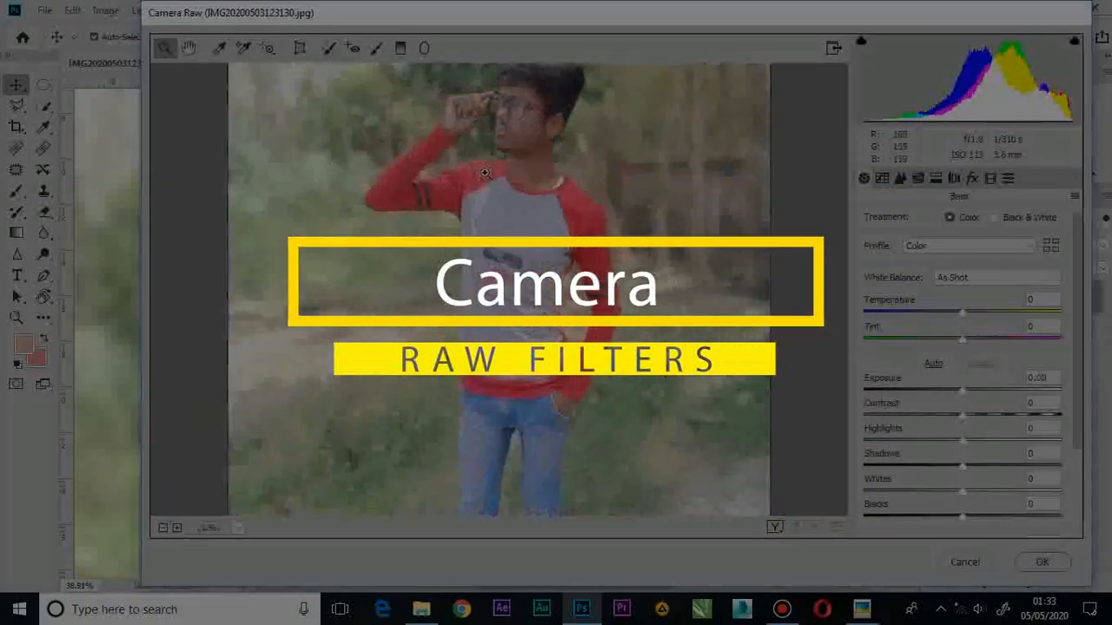
scroll(605, 310, "up", 2)
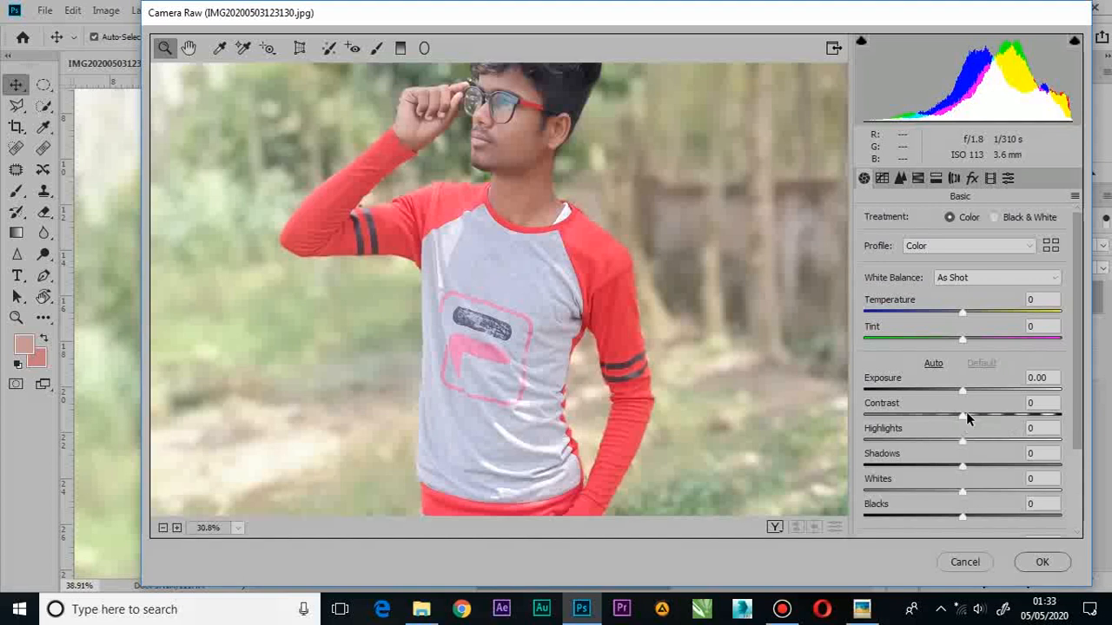
Set the basic tone adjustments to Contrast -10, Highlights -70 and Whites -13
left_click_drag(967, 417, 954, 417)
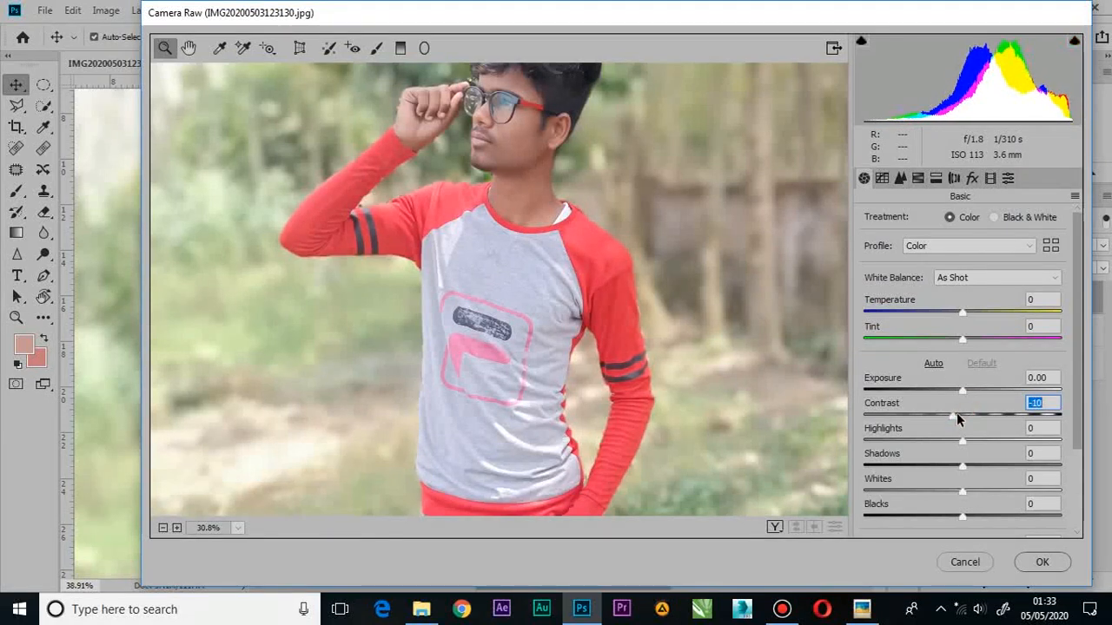
left_click(469, 262)
mouse_move(962, 440)
left_mouse_down()
mouse_move(913, 440)
mouse_move(956, 448)
left_mouse_up()
key("ctrl+0")
left_click(893, 441)
left_click_drag(962, 490, 947, 486)
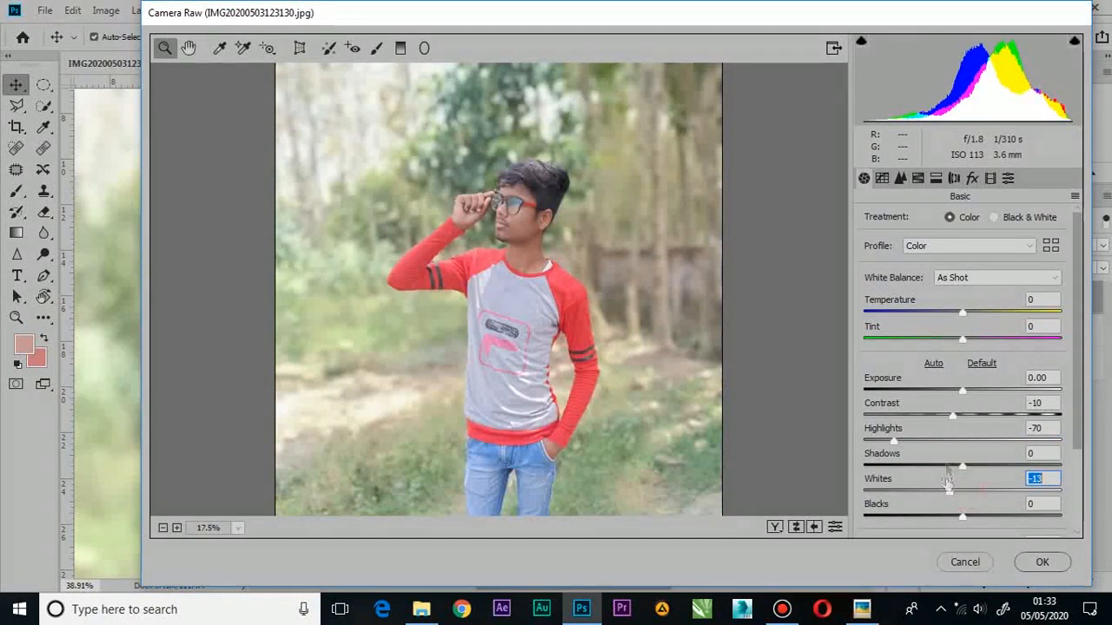
Shift the HSL hues to Yellows -95, Greens -100, Aquas -100 and Blues -28
left_click(918, 178)
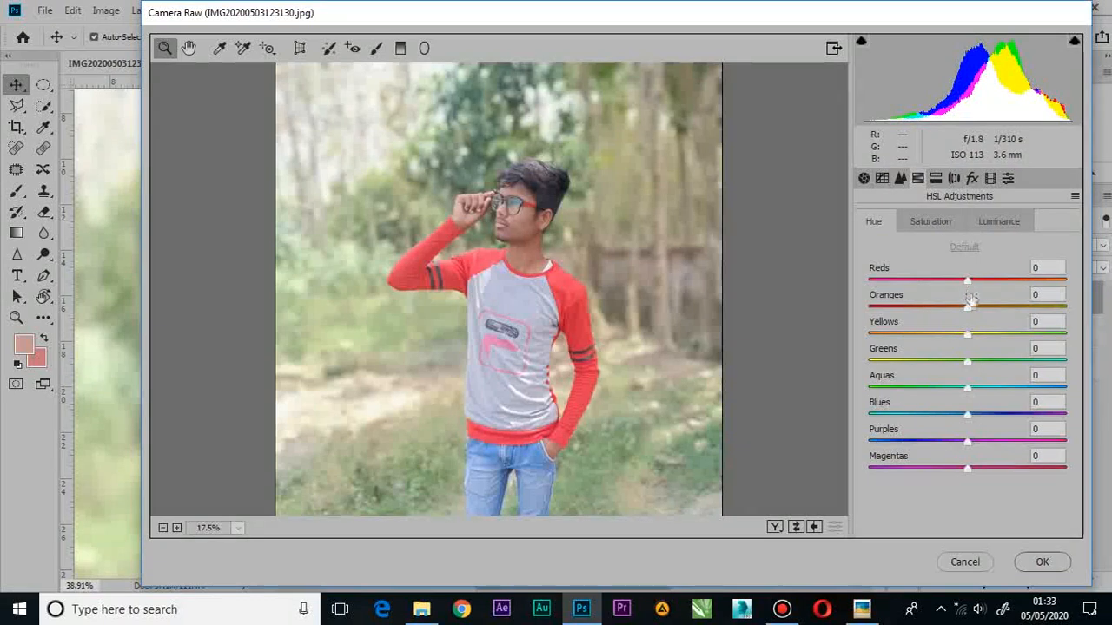
left_click_drag(973, 336, 1056, 349)
left_click_drag(987, 360, 863, 367)
left_click_drag(973, 394, 849, 393)
left_click_drag(964, 418, 939, 427)
scroll(620, 434, "down", 5)
scroll(500, 264, "up", 1)
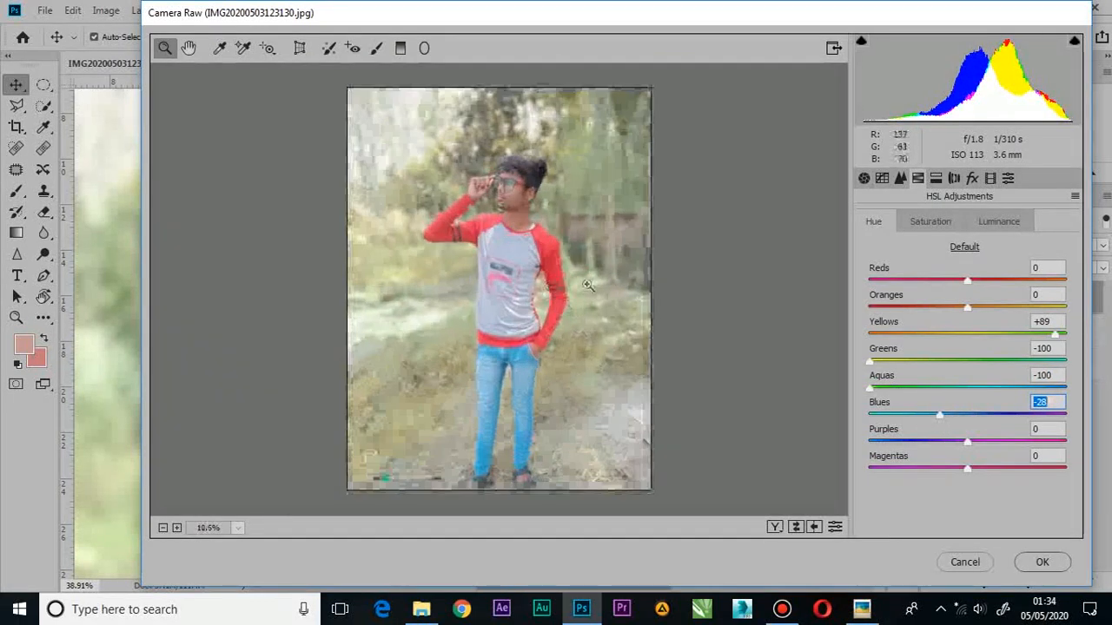
left_click_drag(1056, 336, 944, 339)
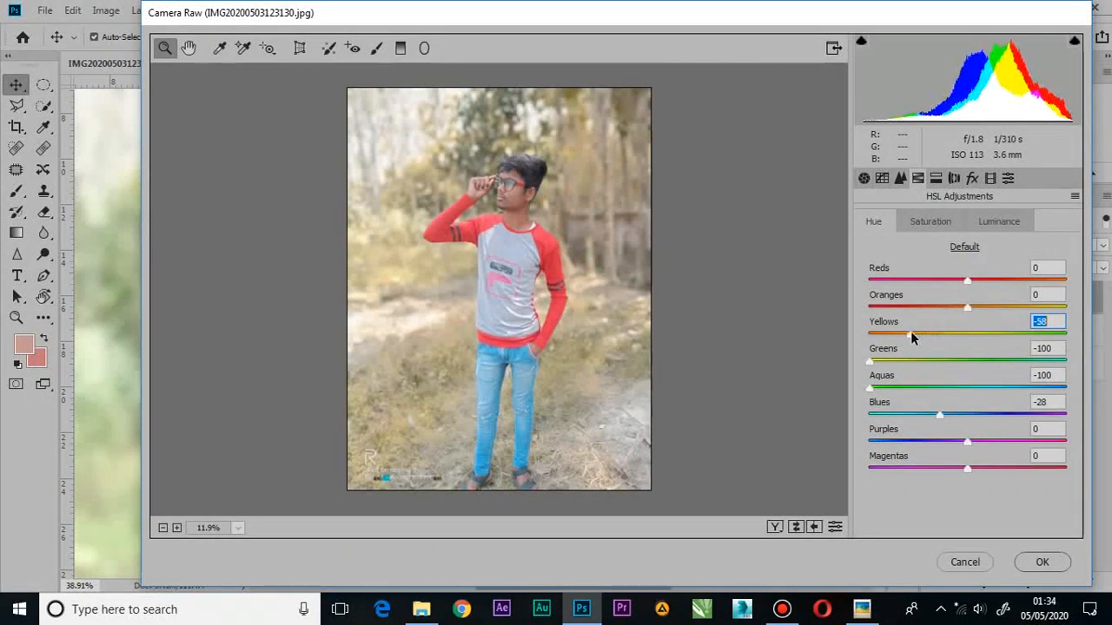
left_click_drag(847, 332, 873, 337)
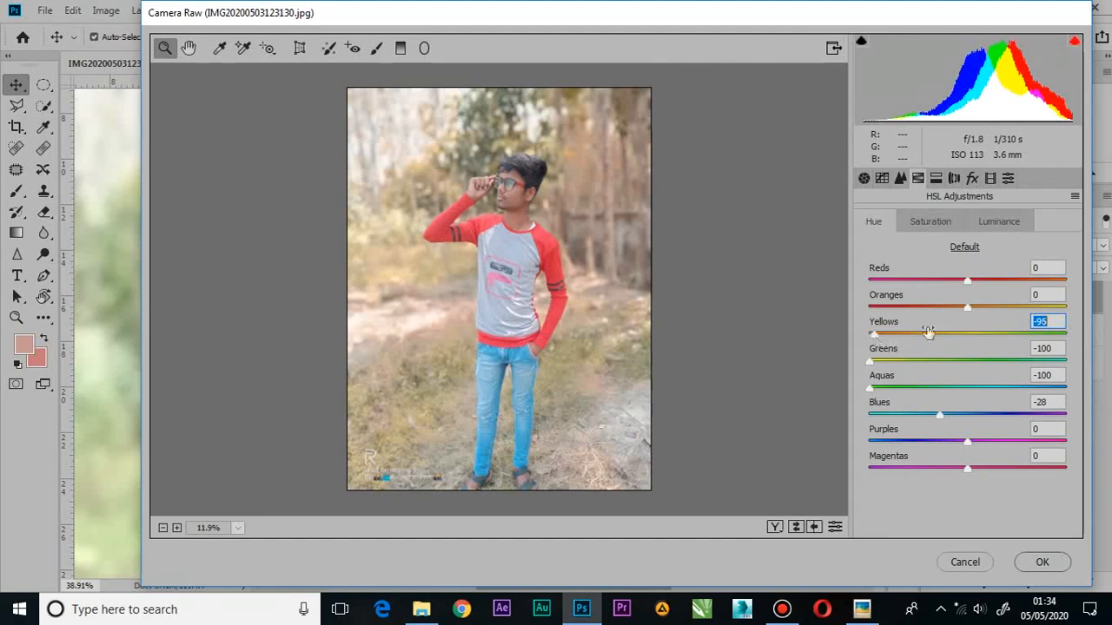
Set the HSL saturation to Reds +28, Oranges +50, Yellows +80, Greens -47, Aquas -100 and Blues -32
left_click(926, 221)
left_click_drag(972, 366, 901, 365)
left_click_drag(964, 385, 1038, 404)
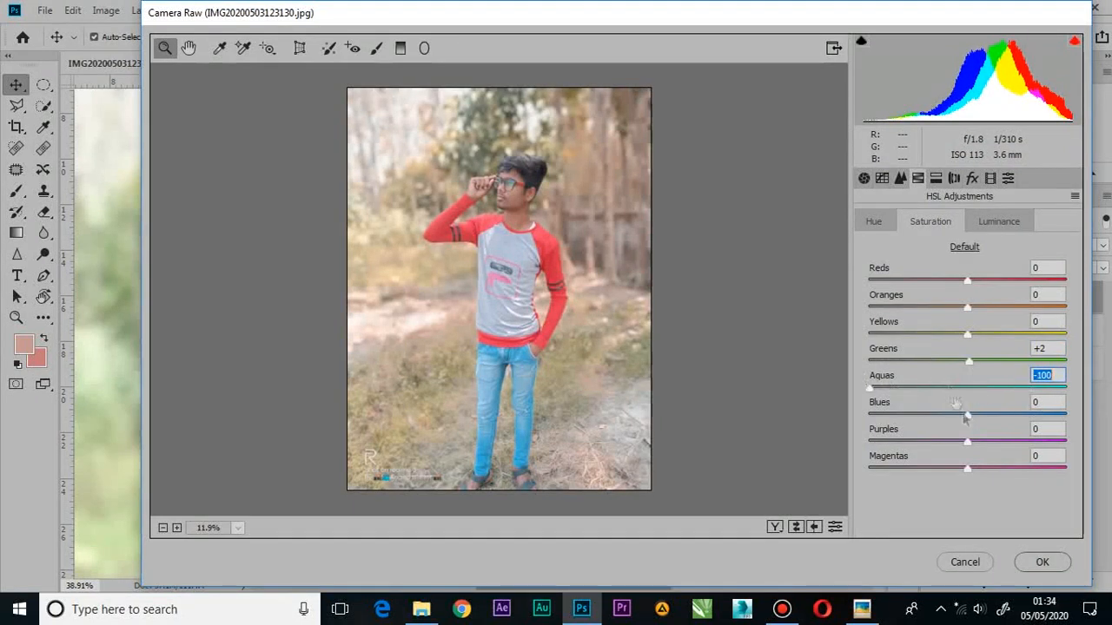
left_click_drag(967, 414, 935, 418)
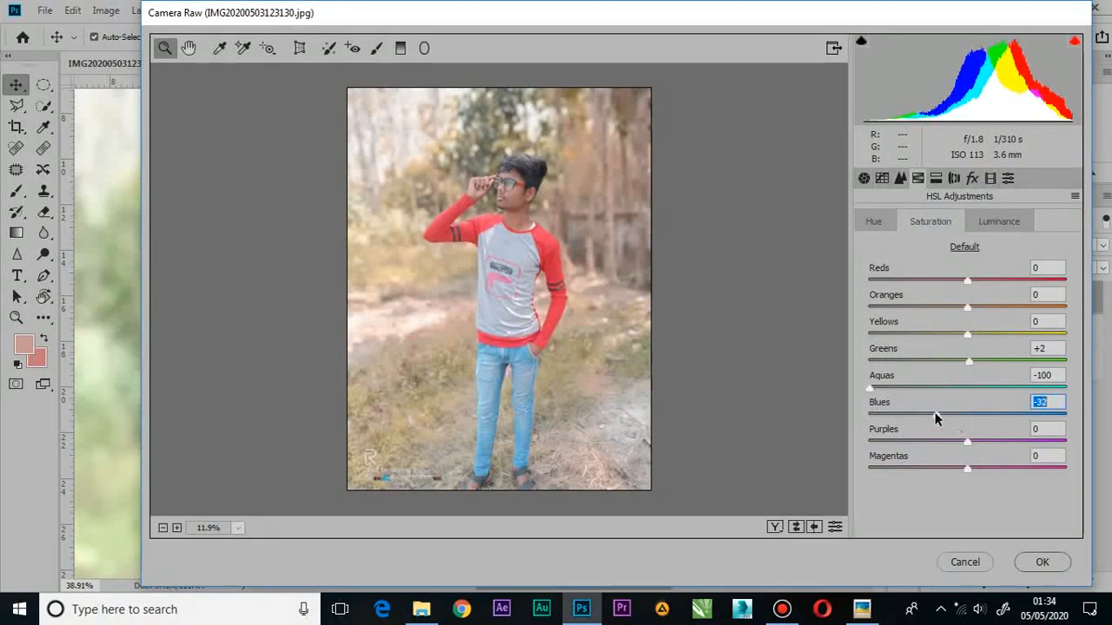
left_click_drag(971, 335, 1086, 376)
left_click_drag(969, 360, 921, 367)
left_click_drag(967, 307, 901, 317)
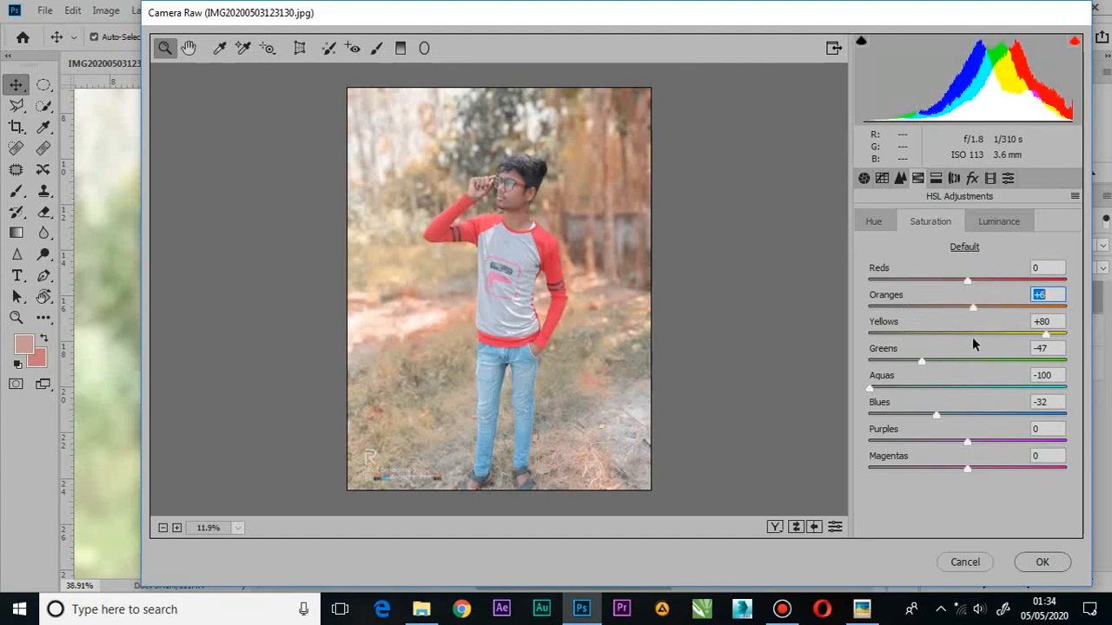
left_click_drag(967, 280, 1015, 318)
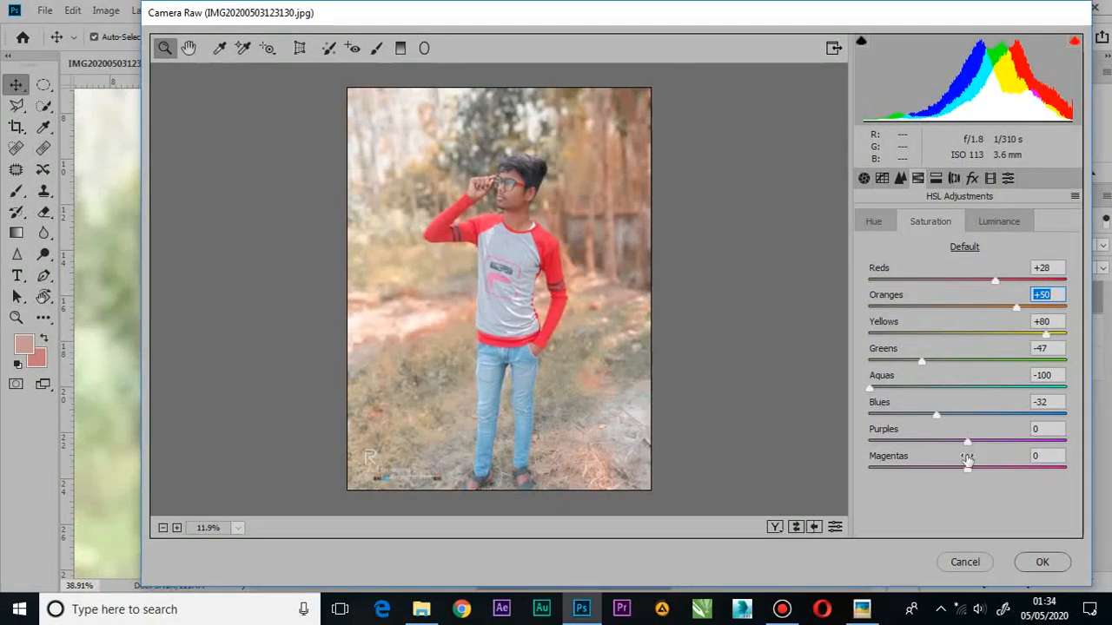
Calibrate Red Primary hue to +10, Green Primary saturation to -43, Blue Primary hue to -48 and saturation to -16, and apply the filter
left_click(989, 178)
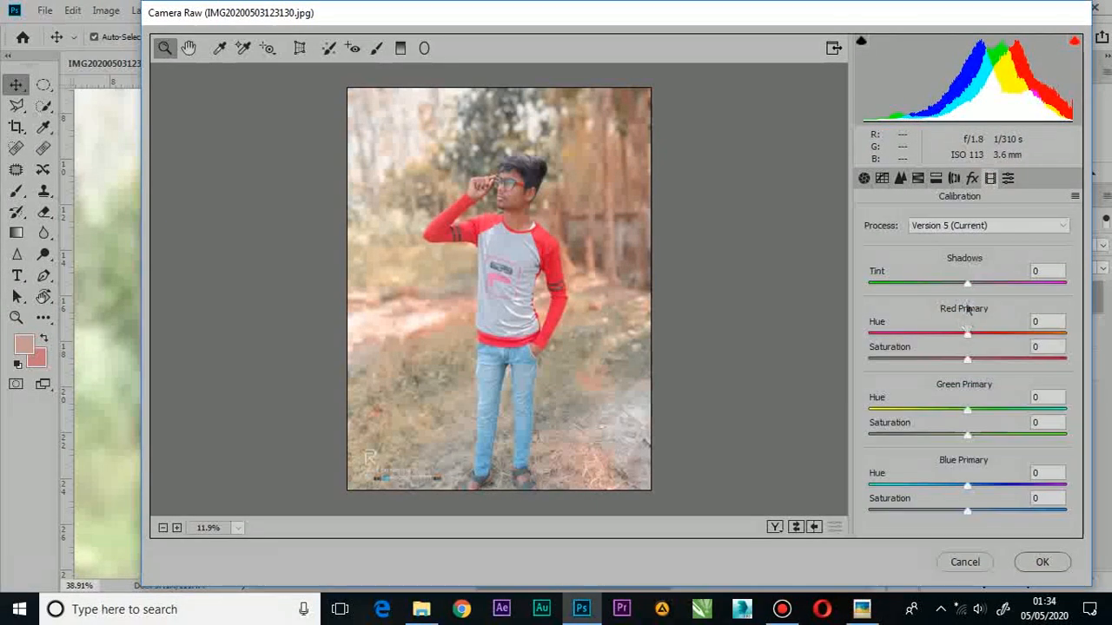
left_click_drag(967, 332, 996, 380)
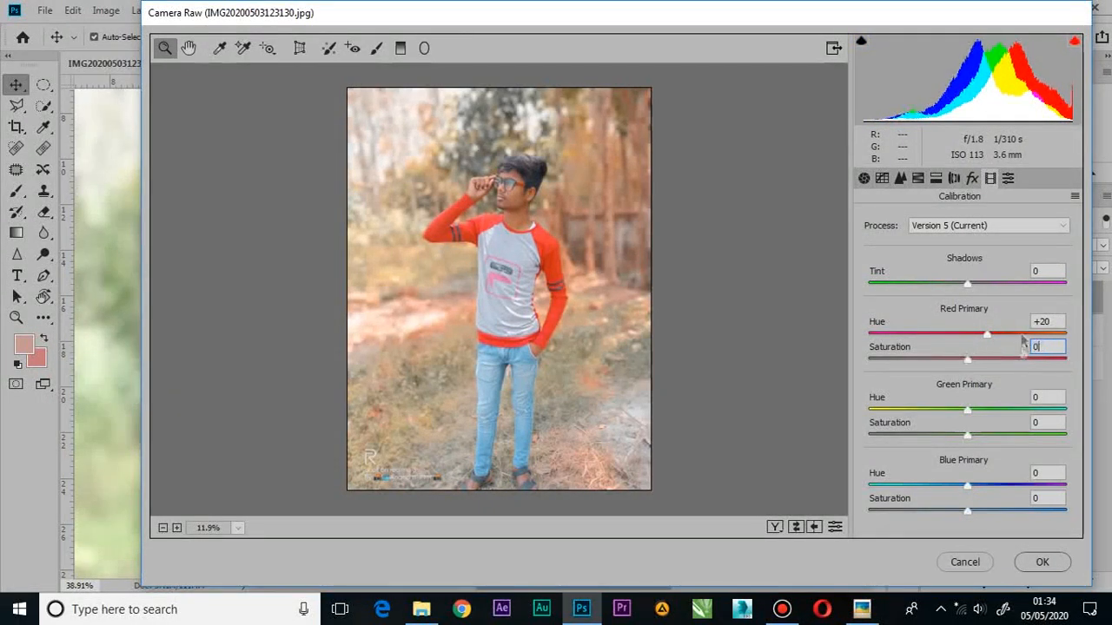
left_click_drag(984, 326, 977, 335)
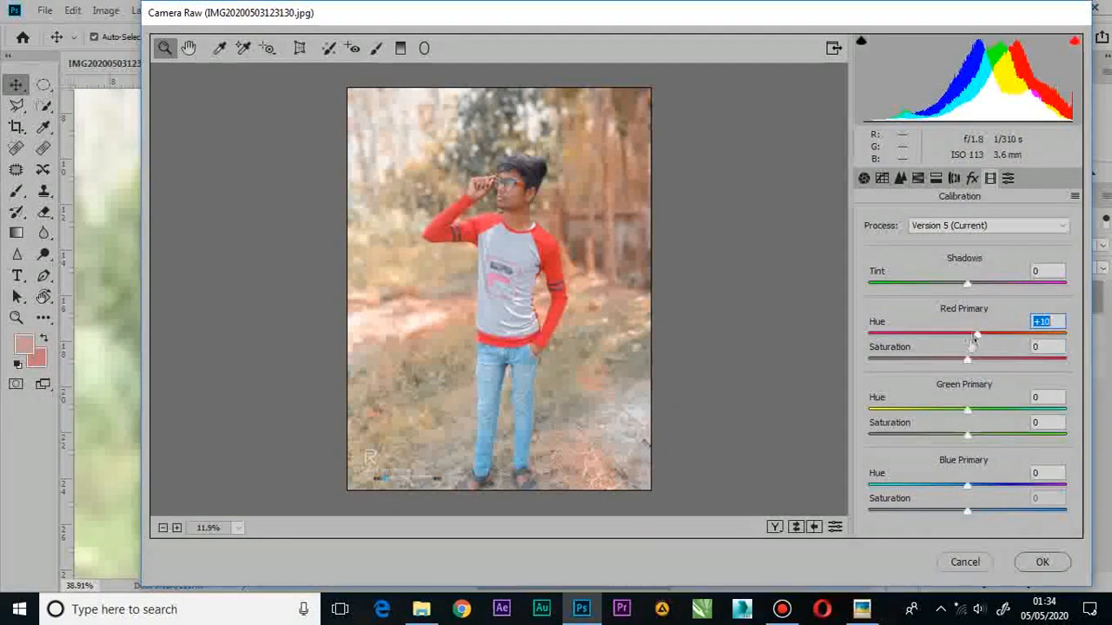
left_click_drag(962, 412, 996, 426)
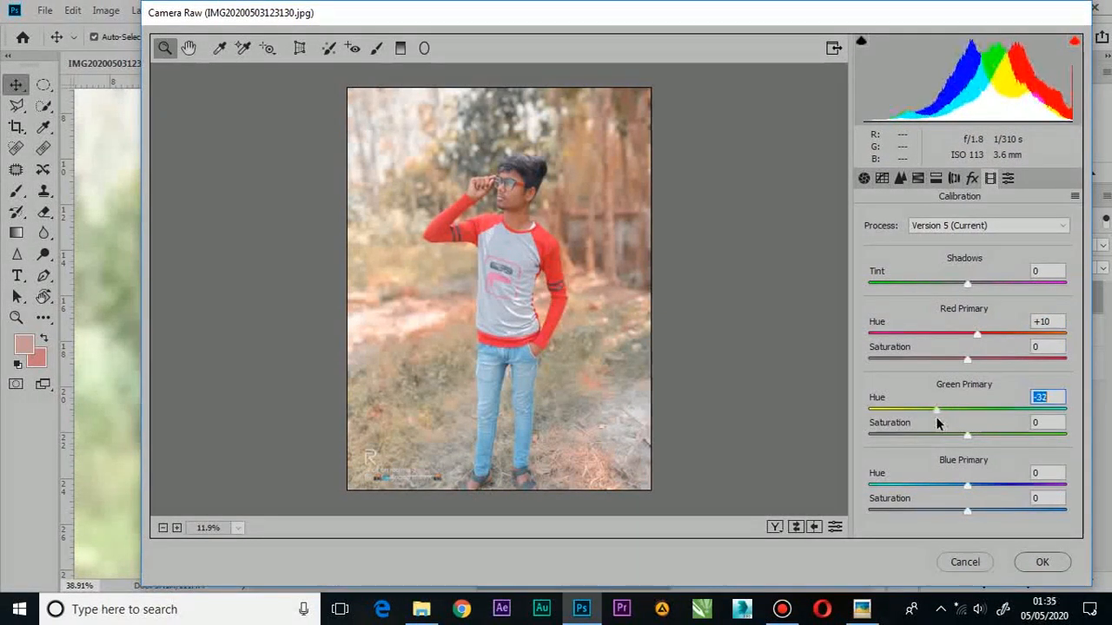
type("0")
left_click_drag(964, 436, 923, 434)
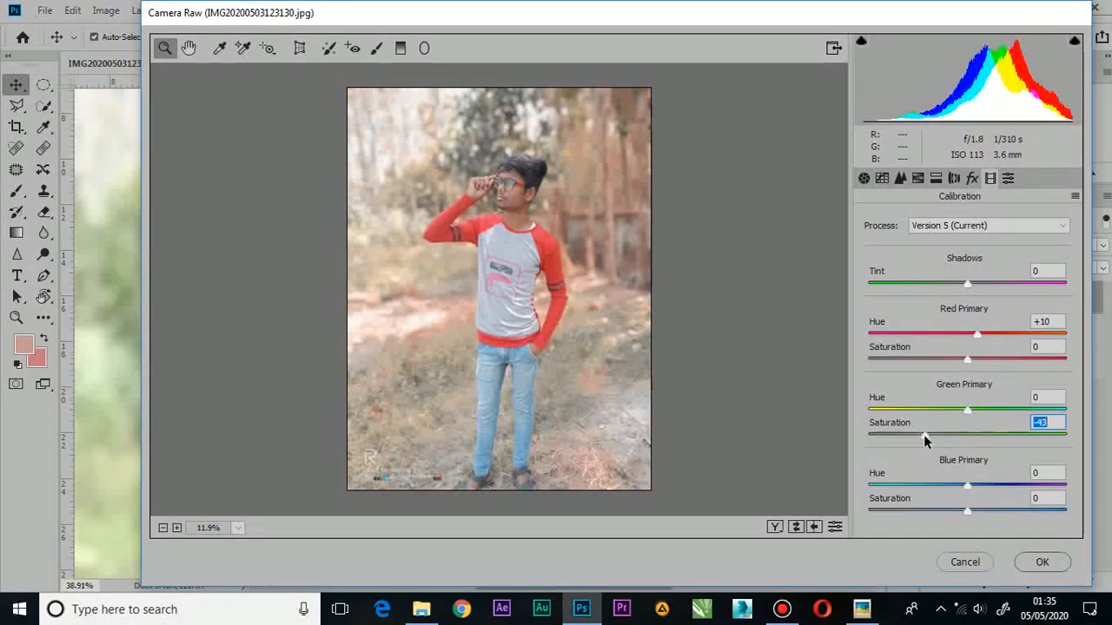
left_click_drag(966, 486, 951, 513)
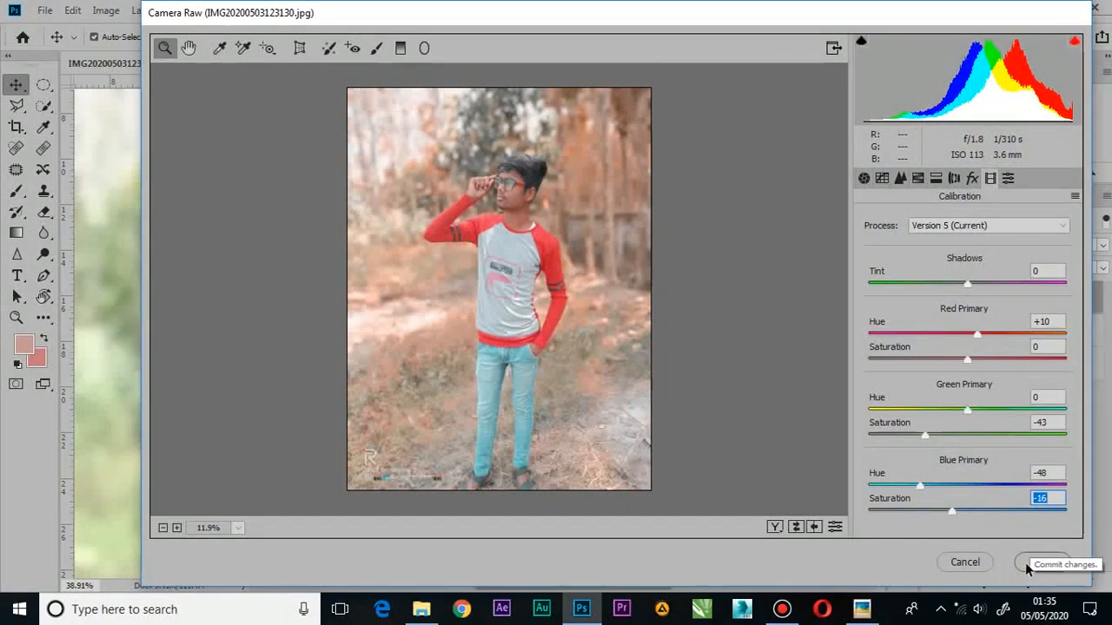
left_click(1041, 562)
Compare the whole photo with and without the colour-graded Layer 1 copy
key("ctrl+0")
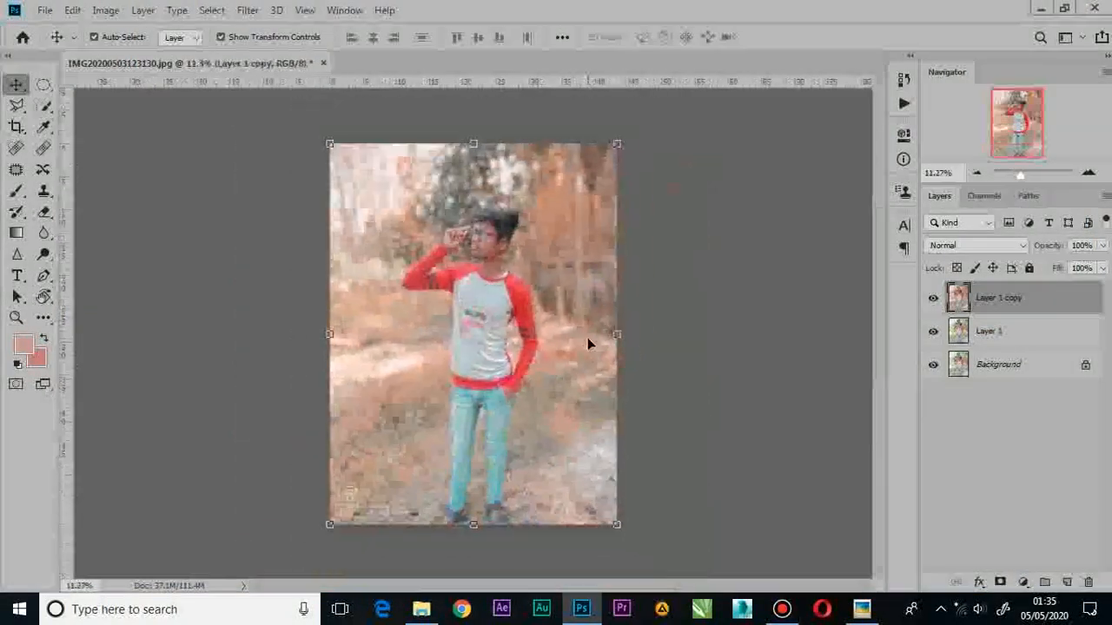
left_click(929, 304)
left_click(929, 305)
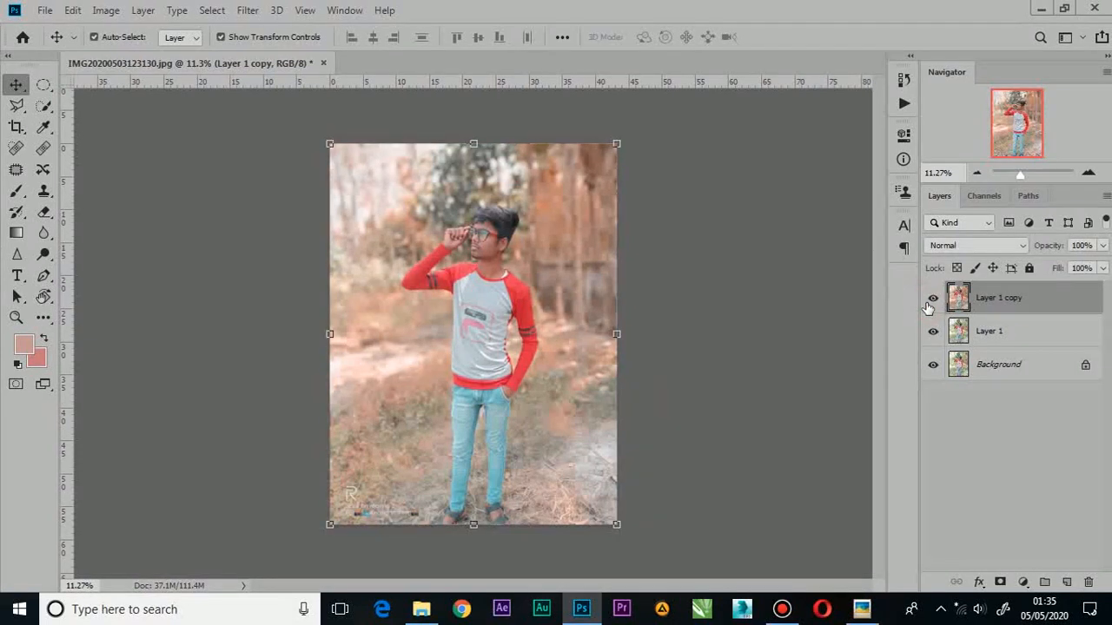
Reopen the Camera Raw filter and set the HSL saturation to Oranges -28, Yellows -52, Greens -16 and Blues -27
left_click(248, 9)
left_click(400, 26)
left_click(247, 9)
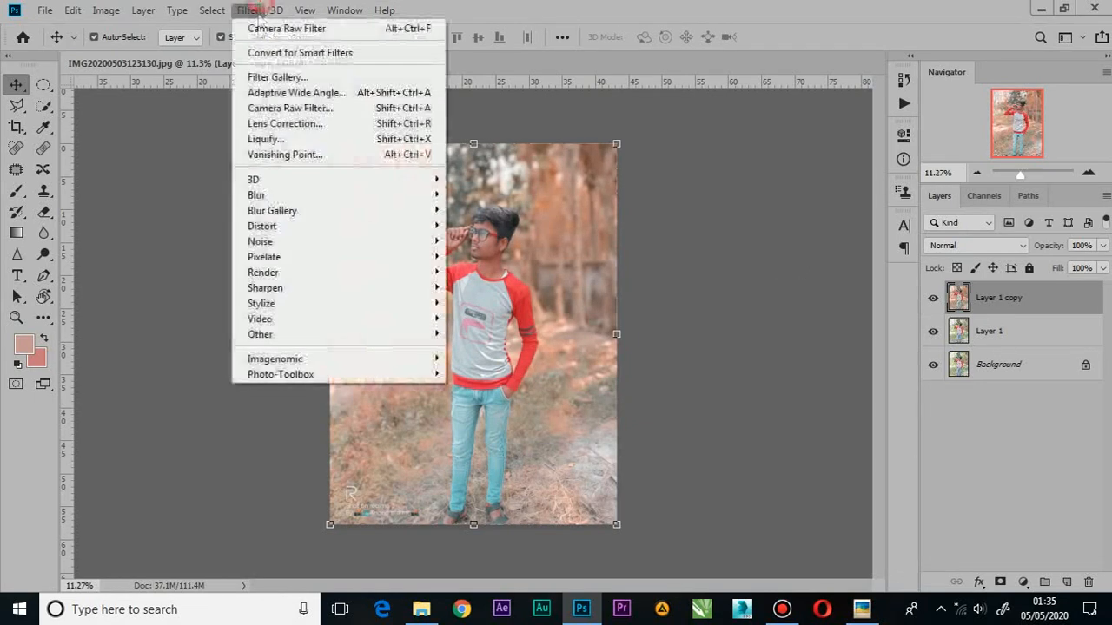
left_click(295, 108)
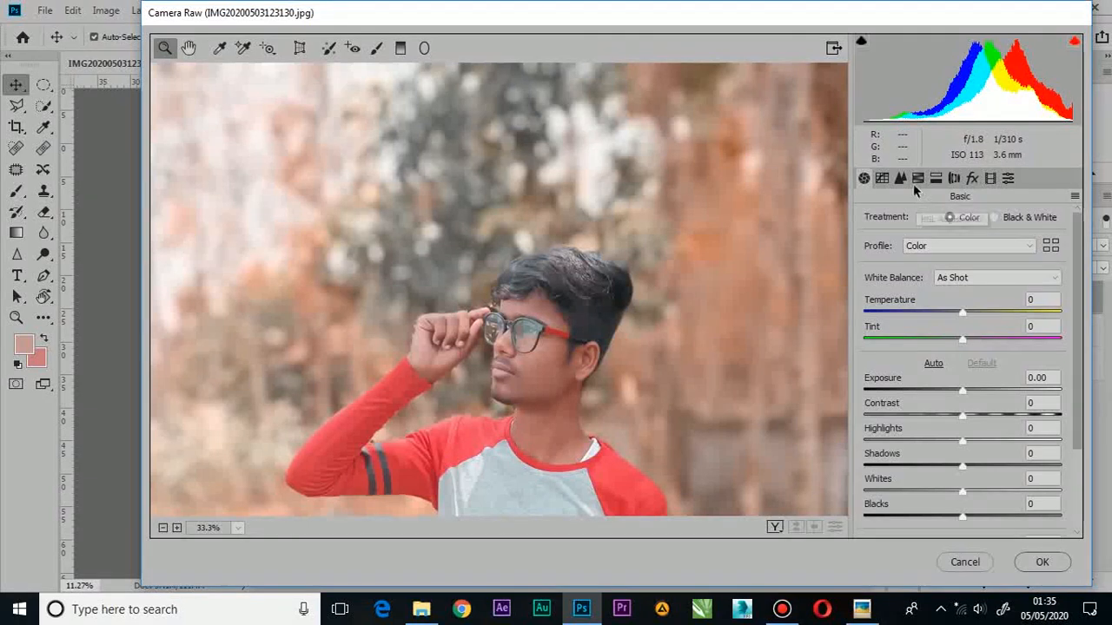
left_click(917, 180)
left_click_drag(967, 308, 1027, 367)
scroll(517, 293, "down", 3)
left_click_drag(968, 387, 953, 393)
left_click_drag(1000, 307, 929, 305)
left_click(939, 309)
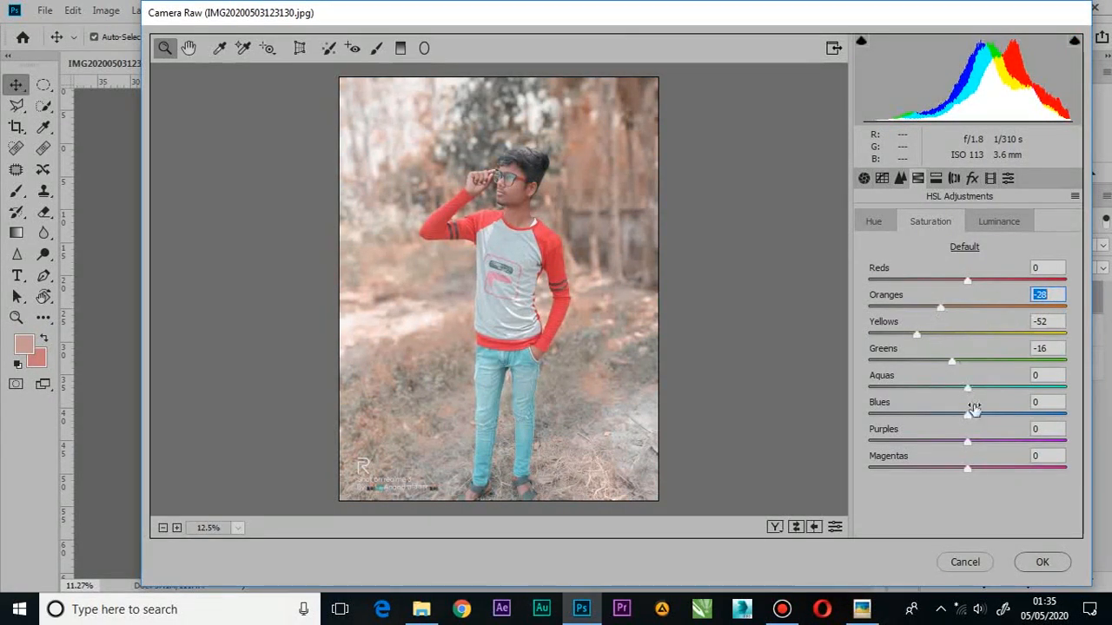
left_click_drag(971, 419, 945, 413)
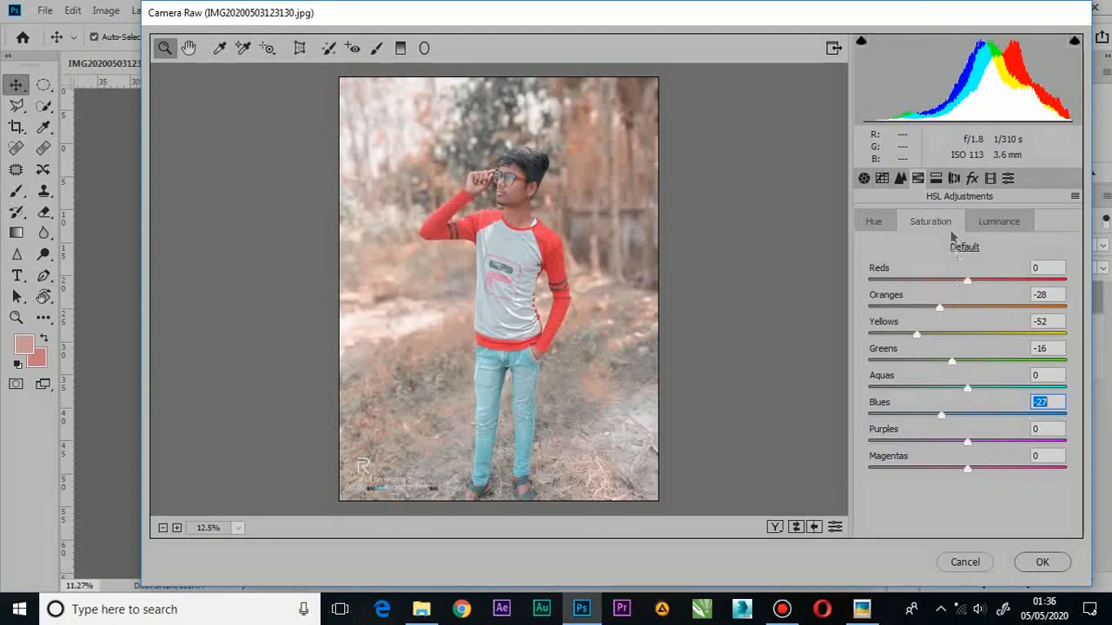
Set the HSL hues to Oranges +30, Yellows -31, Greens +13, Aquas -8, Blues -12 and Purples +2, and apply the filter
left_click(875, 221)
left_click_drag(931, 308, 1036, 364)
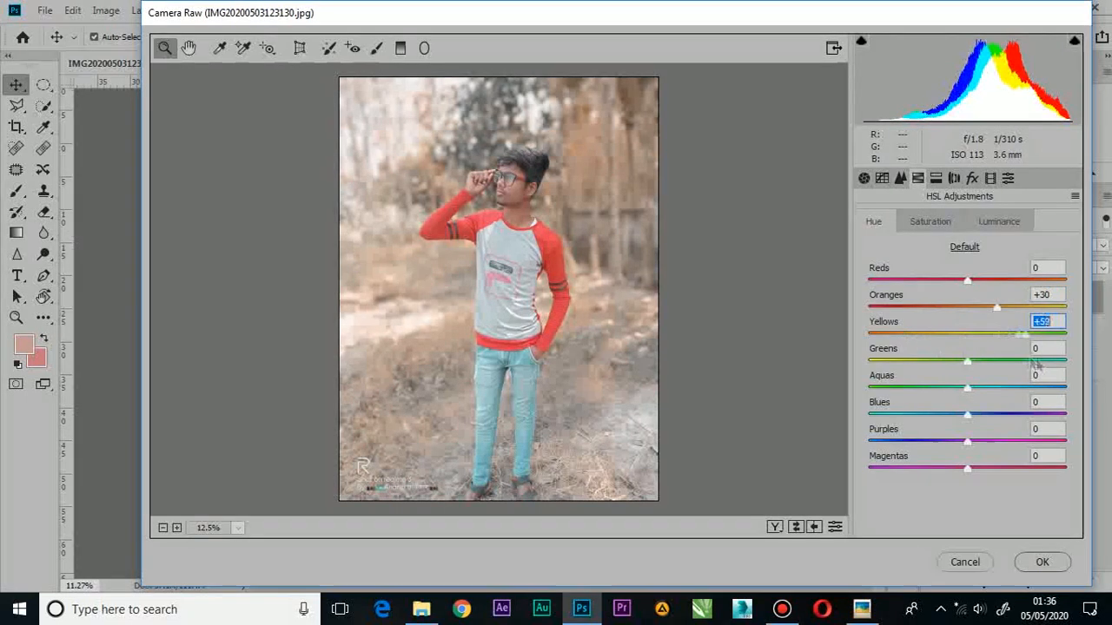
left_click_drag(965, 363, 956, 414)
left_click(968, 442)
left_click(971, 442)
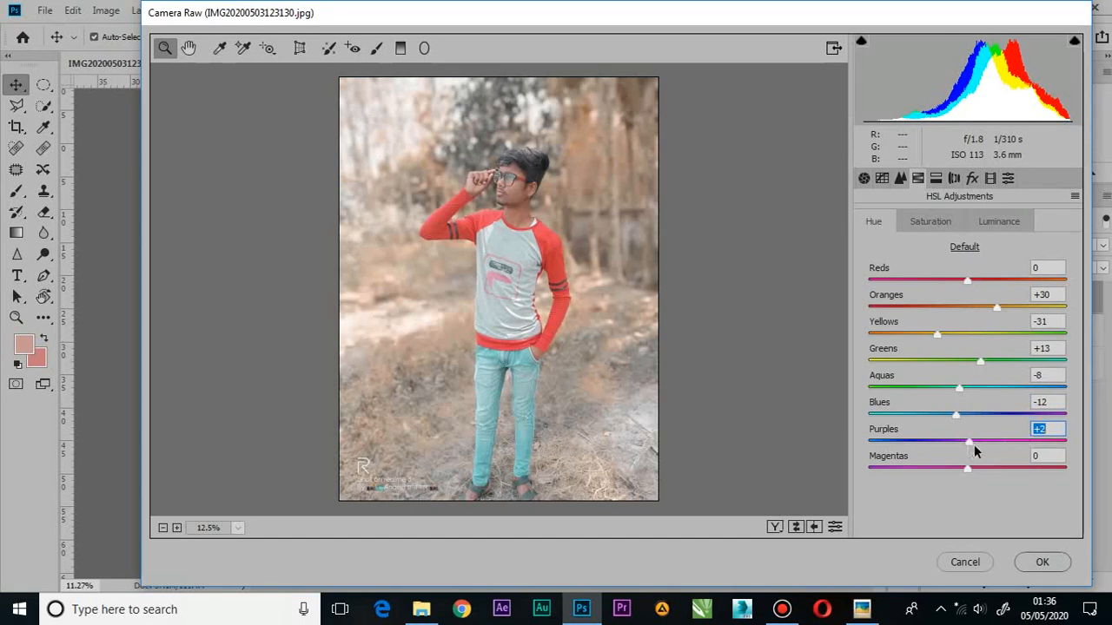
left_click_drag(967, 469, 938, 480)
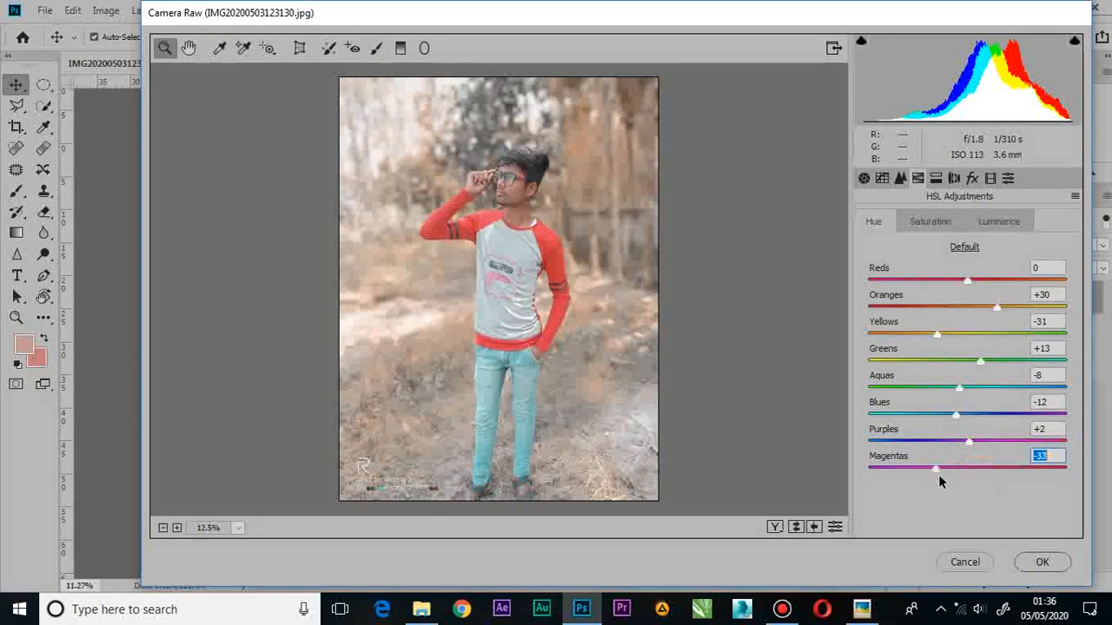
double_click(938, 469)
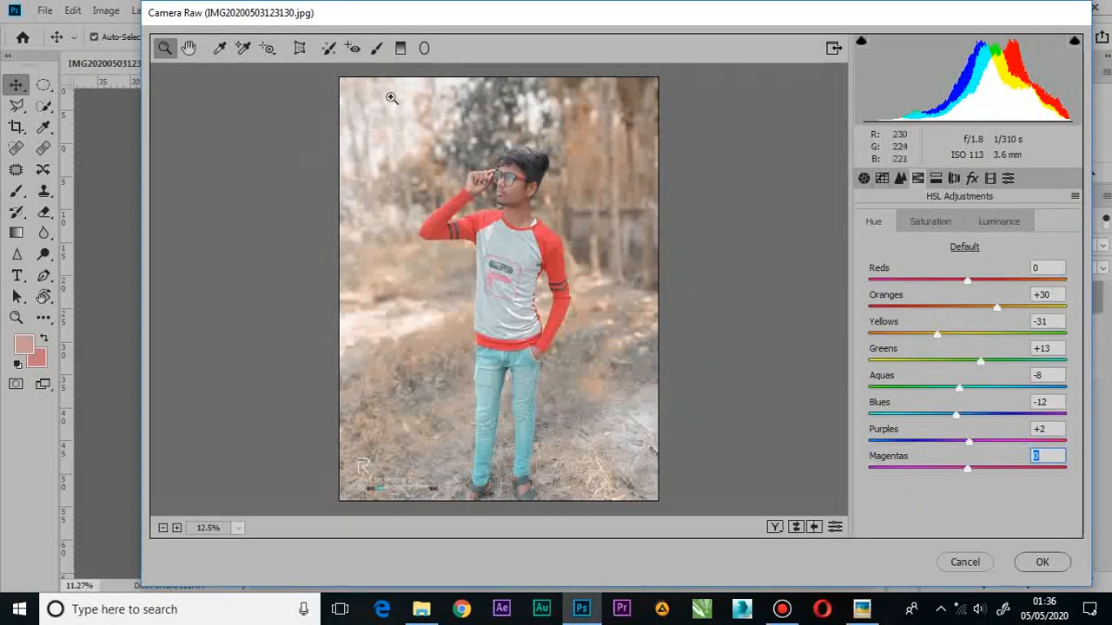
left_click(1041, 562)
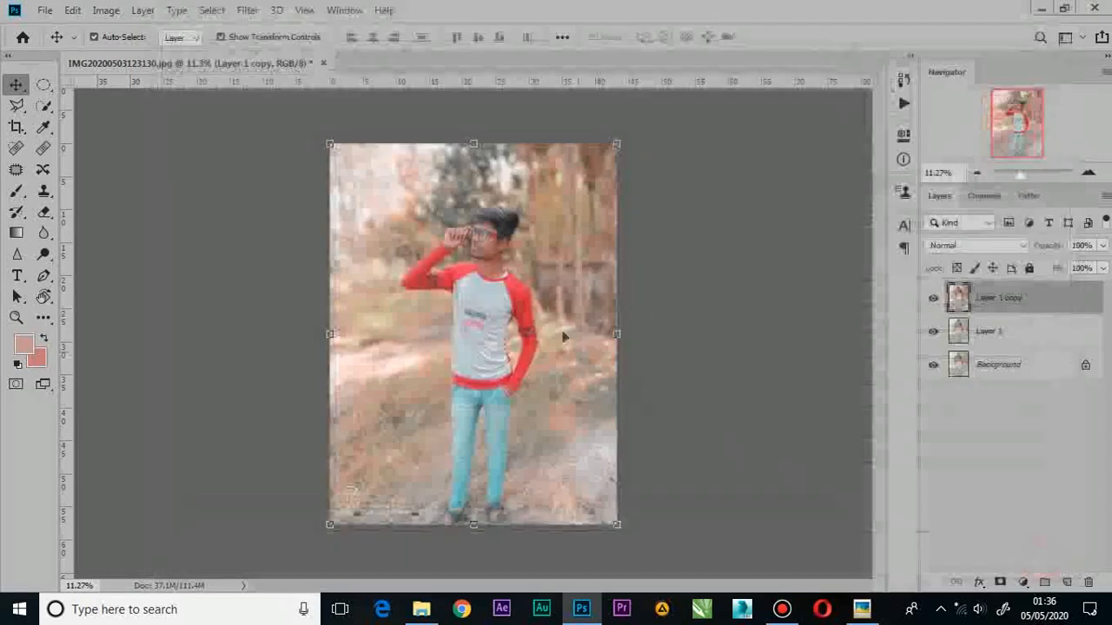
Compare the photo with and without Layer 1 copy and inspect the subject's face up close
left_click(933, 298)
left_click(933, 298)
scroll(511, 215, "up", 5)
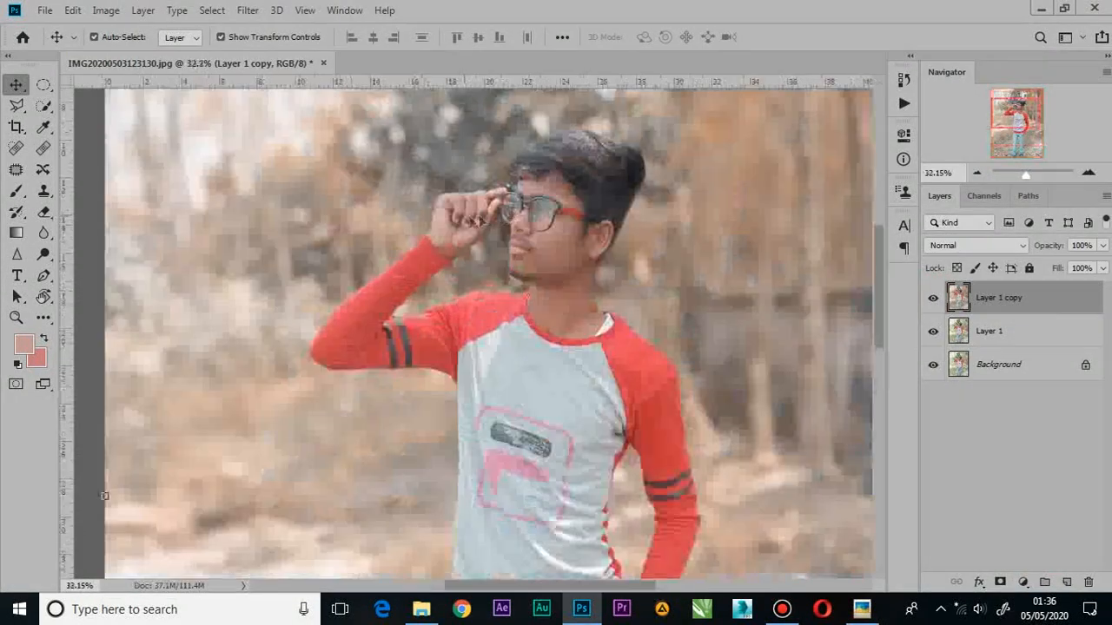
scroll(482, 324, "down", 5)
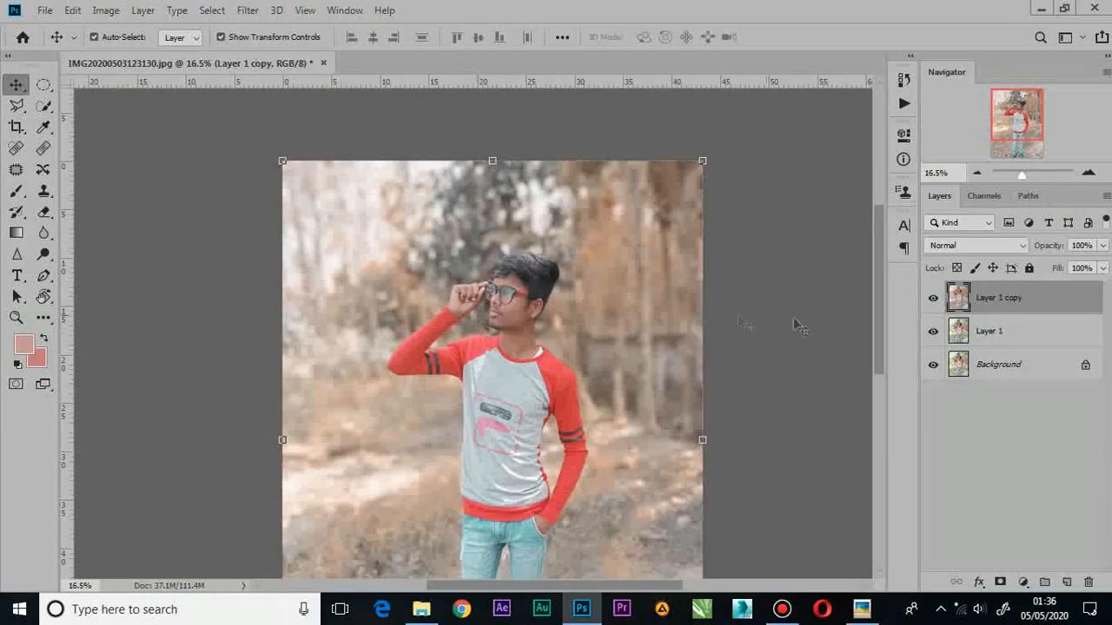
Duplicate Layer 1 copy and brighten the duplicate with an RGB curve point at input 104, output 123
key("ctrl+j")
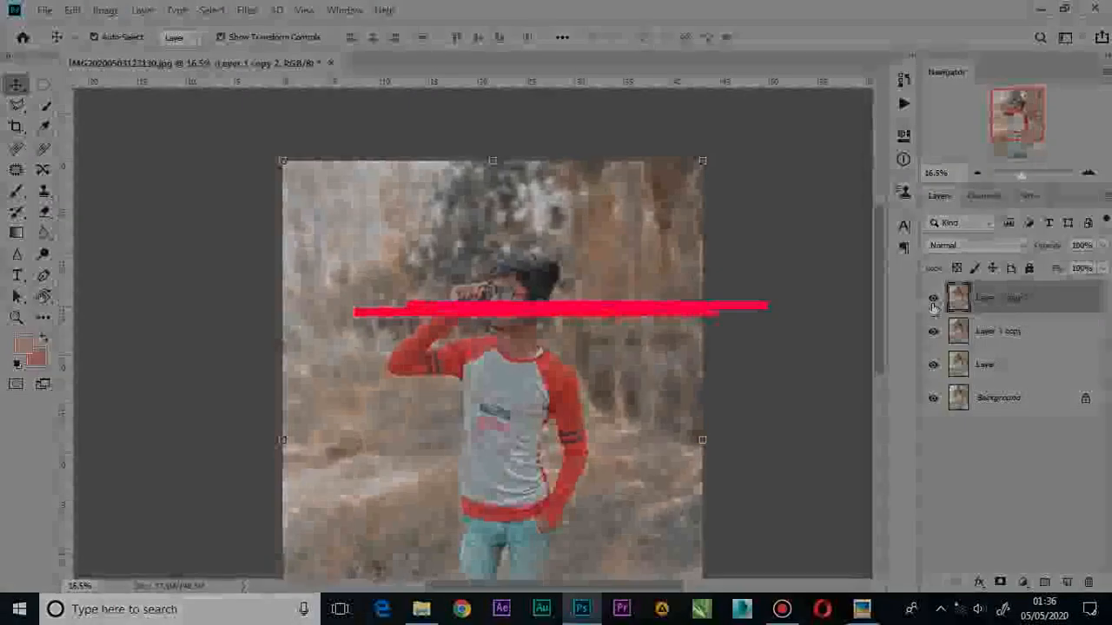
key("ctrl+m")
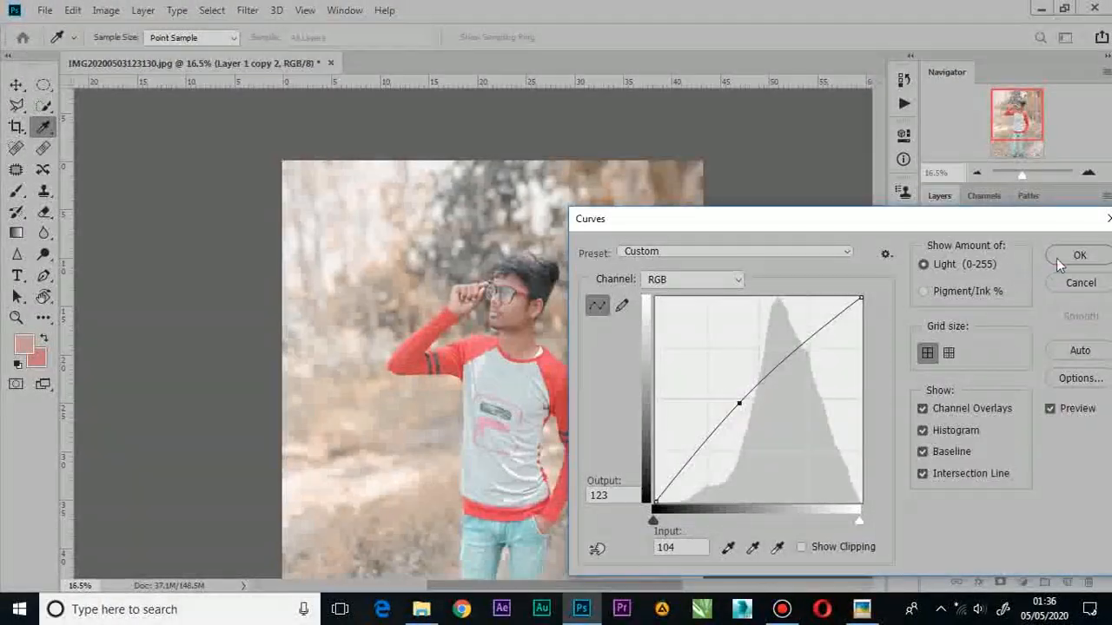
left_click(1070, 256)
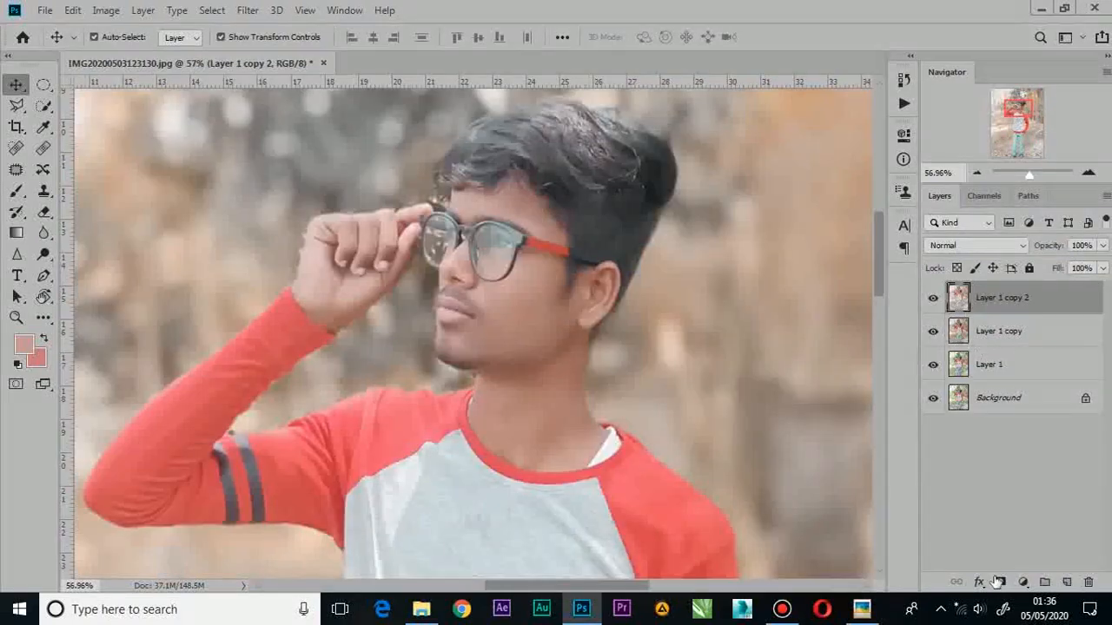
Add a layer mask to Layer 1 copy 2 and set the Brush to 100% opacity and 100% flow
left_click(999, 582)
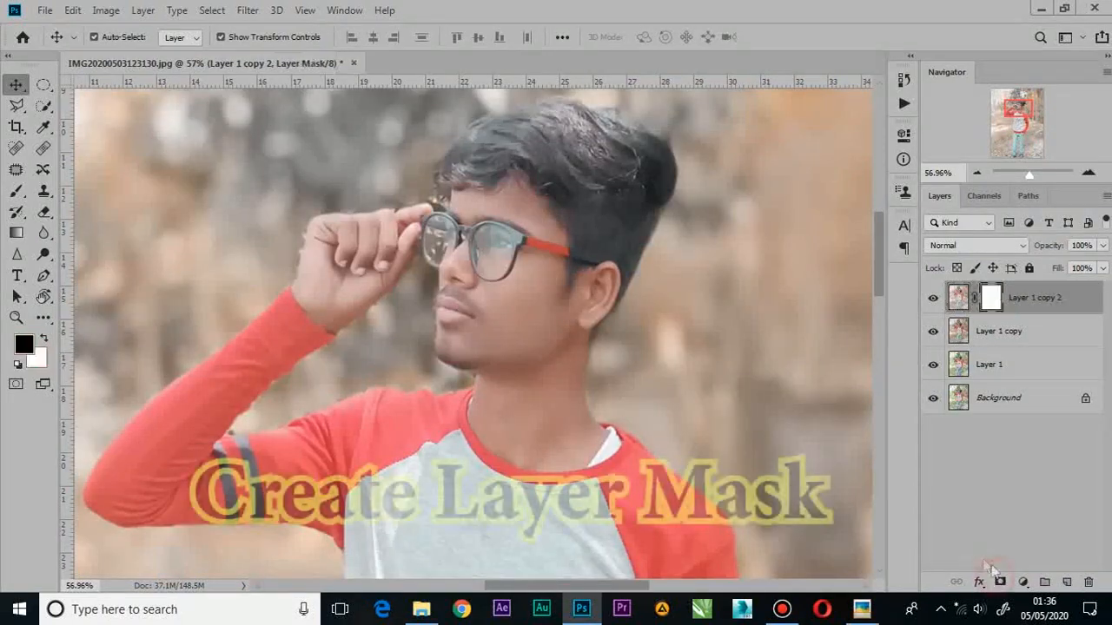
left_click(16, 191)
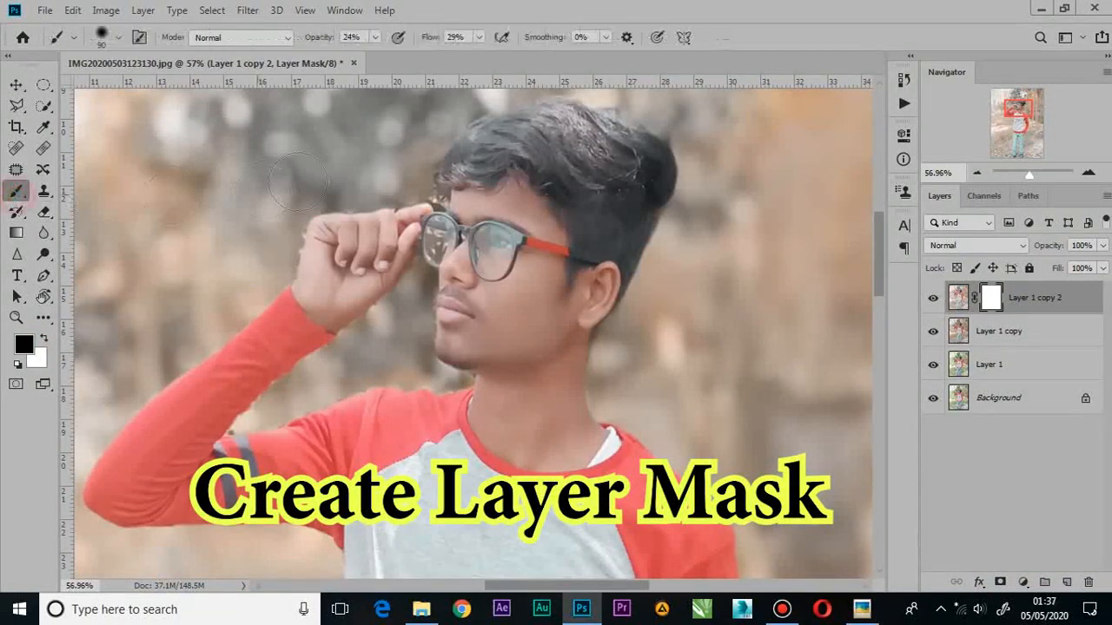
scroll(368, 222, "down", 4)
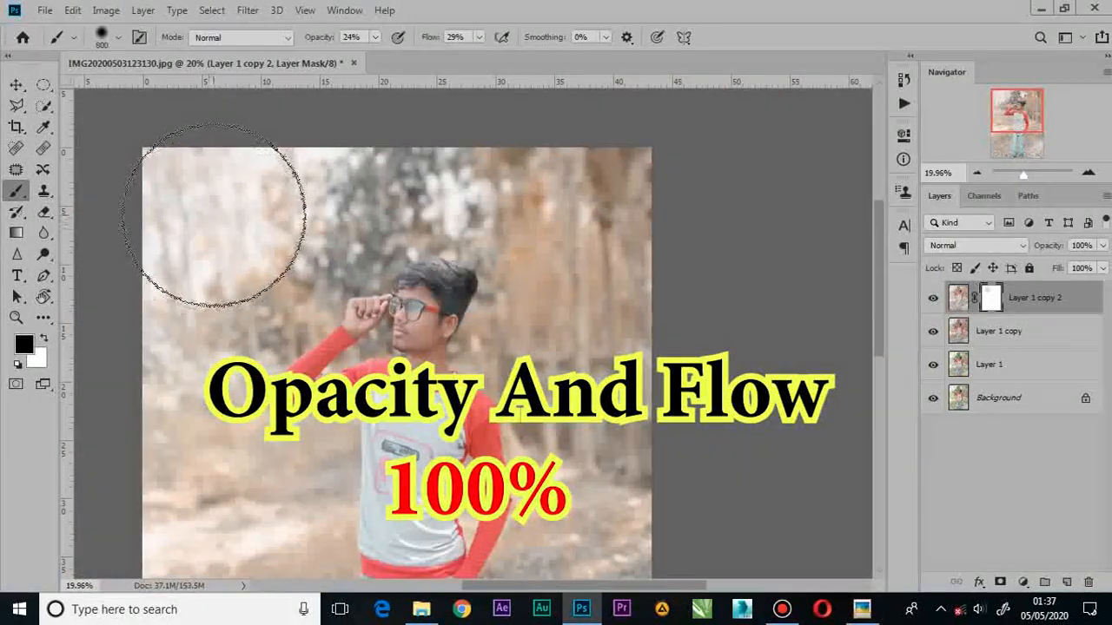
left_click_drag(318, 36, 562, 57)
Paint black on the mask of Layer 1 copy 2 over the background, keeping the brightening only on the subject
mouse_move(306, 149)
left_mouse_down()
mouse_move(278, 166)
mouse_move(337, 217)
mouse_move(190, 411)
mouse_move(285, 231)
mouse_move(548, 220)
left_mouse_up()
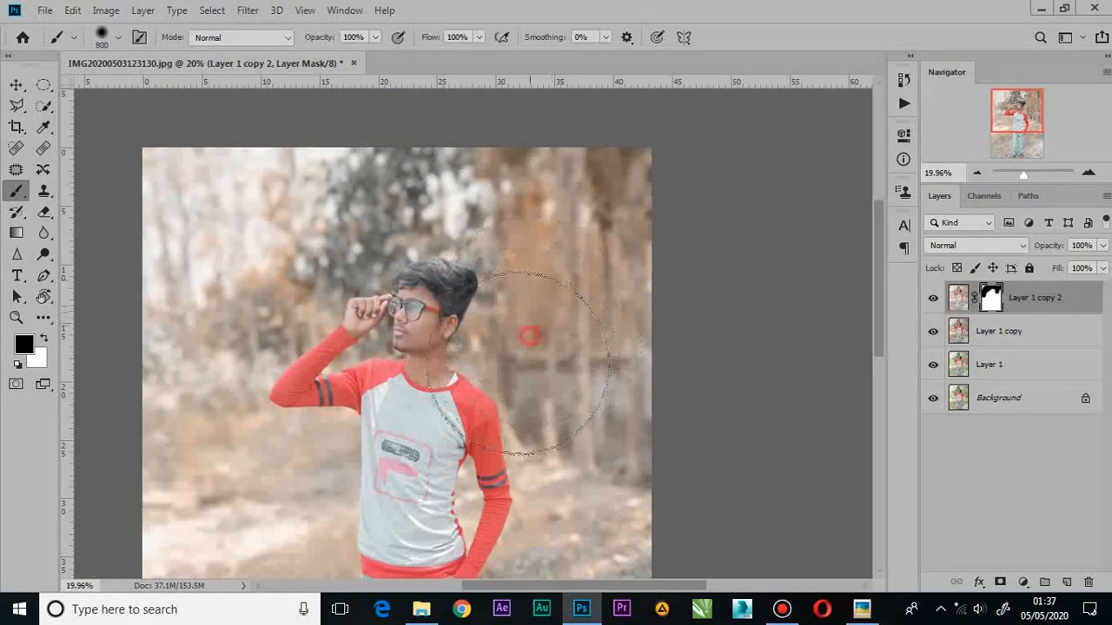
scroll(596, 323, "down", 2)
mouse_move(616, 475)
left_mouse_down()
mouse_move(651, 263)
mouse_move(613, 360)
mouse_move(593, 347)
mouse_move(560, 385)
mouse_move(576, 325)
mouse_move(641, 484)
mouse_move(646, 334)
mouse_move(572, 436)
mouse_move(627, 488)
left_mouse_up()
mouse_move(396, 470)
left_mouse_down()
mouse_move(360, 311)
mouse_move(393, 400)
mouse_move(294, 480)
mouse_move(335, 505)
left_mouse_up()
mouse_move(341, 252)
left_mouse_down()
mouse_move(397, 236)
mouse_move(409, 298)
mouse_move(385, 359)
mouse_move(275, 356)
left_mouse_up()
left_click_drag(308, 302, 322, 382)
left_click_drag(345, 126, 342, 334)
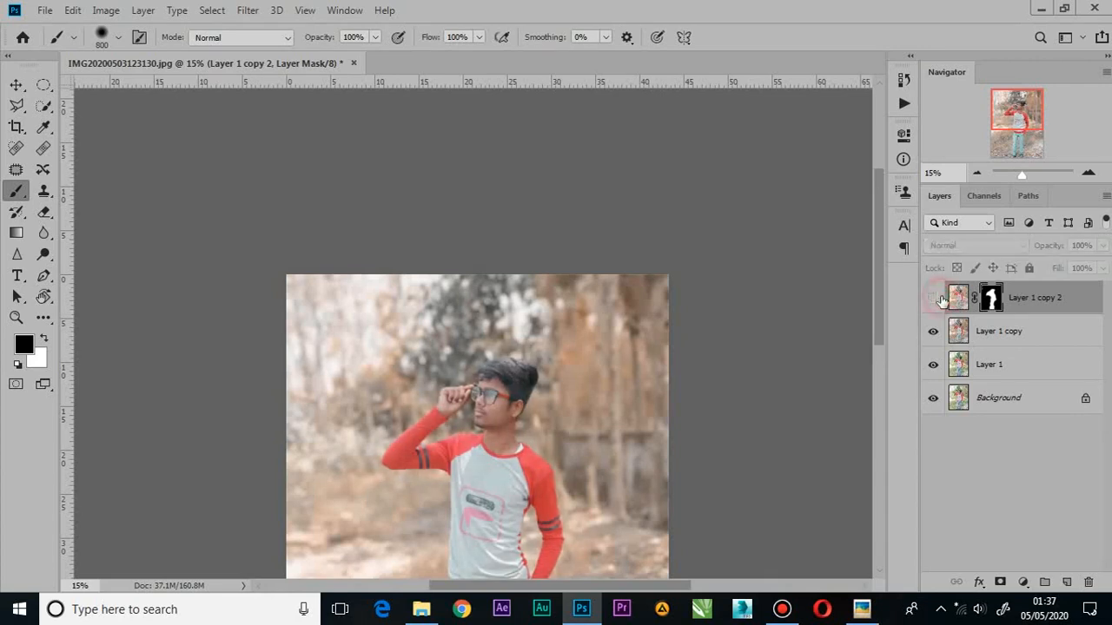
scroll(370, 350, "up", 2)
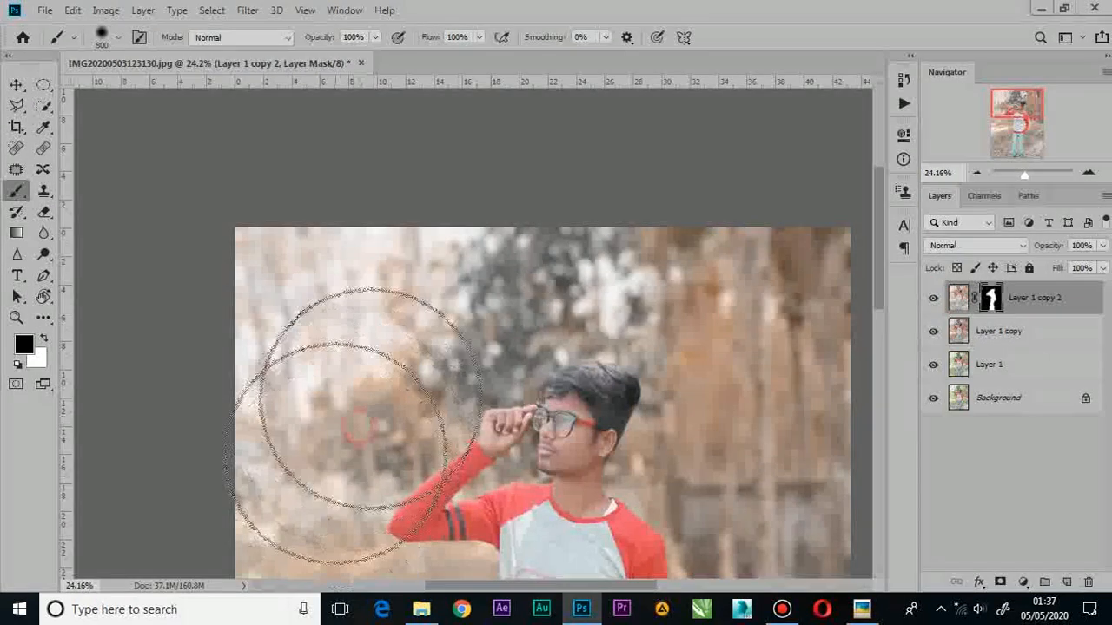
left_click_drag(697, 475, 728, 338)
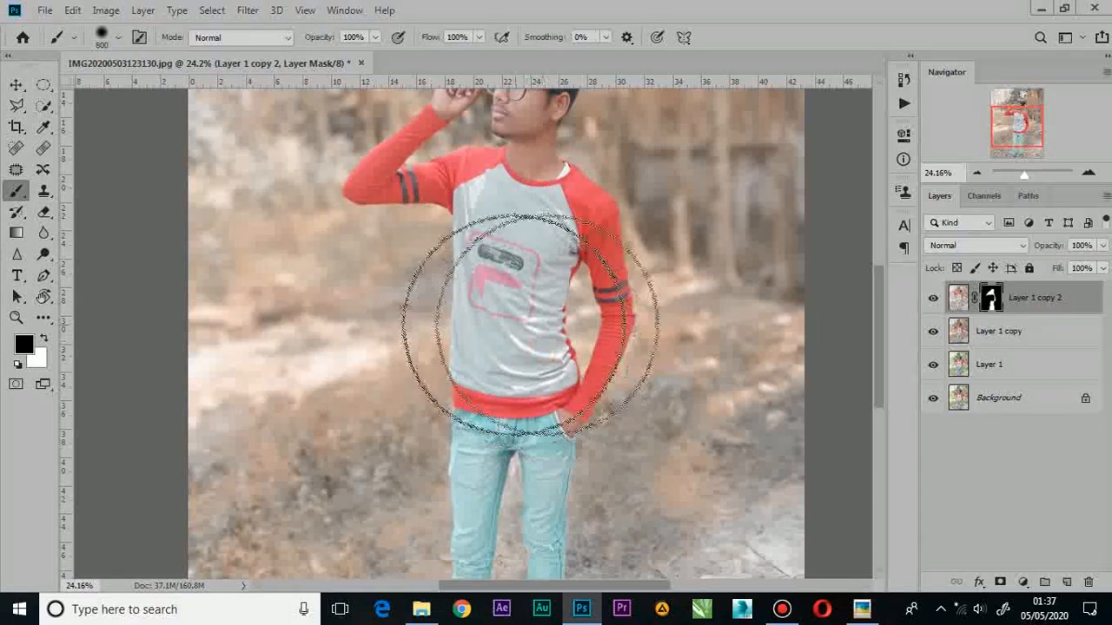
Merge Layer 1 copy 2 with Layer 1 copy and compare the photo with and without the merged layer
left_click(967, 337)
scroll(812, 313, "up", 3)
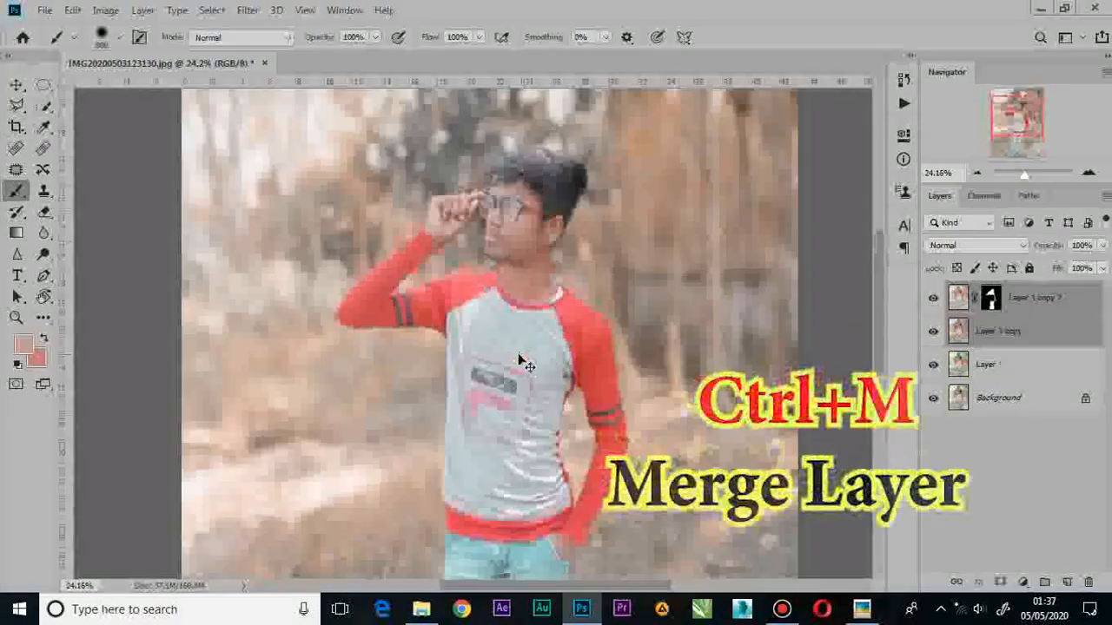
key("ctrl+e")
left_click(933, 298)
left_click(933, 298)
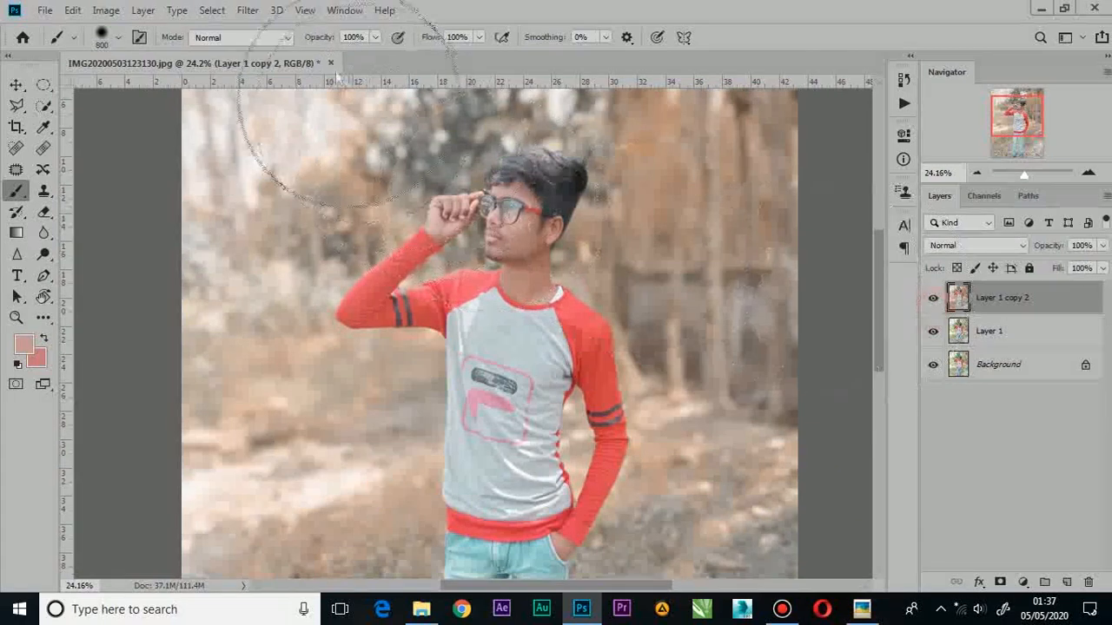
In Camera Raw, set the merged layer's Clarity to +36, Dehaze to +19, Vibrance to -6 and Saturation to +18
left_click(254, 11)
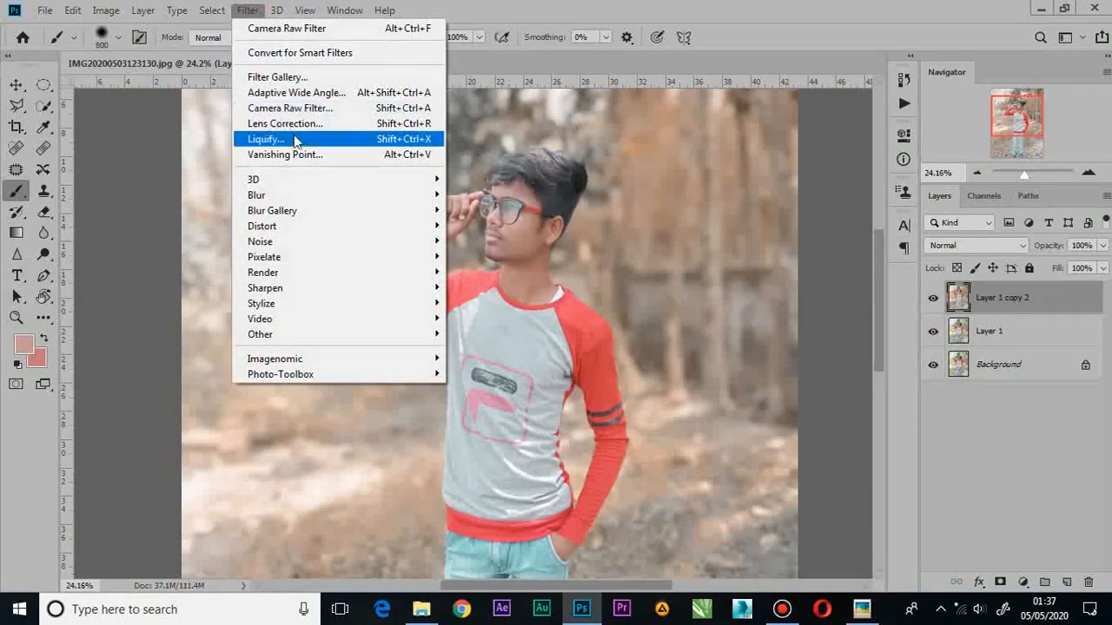
left_click(284, 109)
scroll(964, 391, "down", 3)
left_click_drag(962, 444, 981, 469)
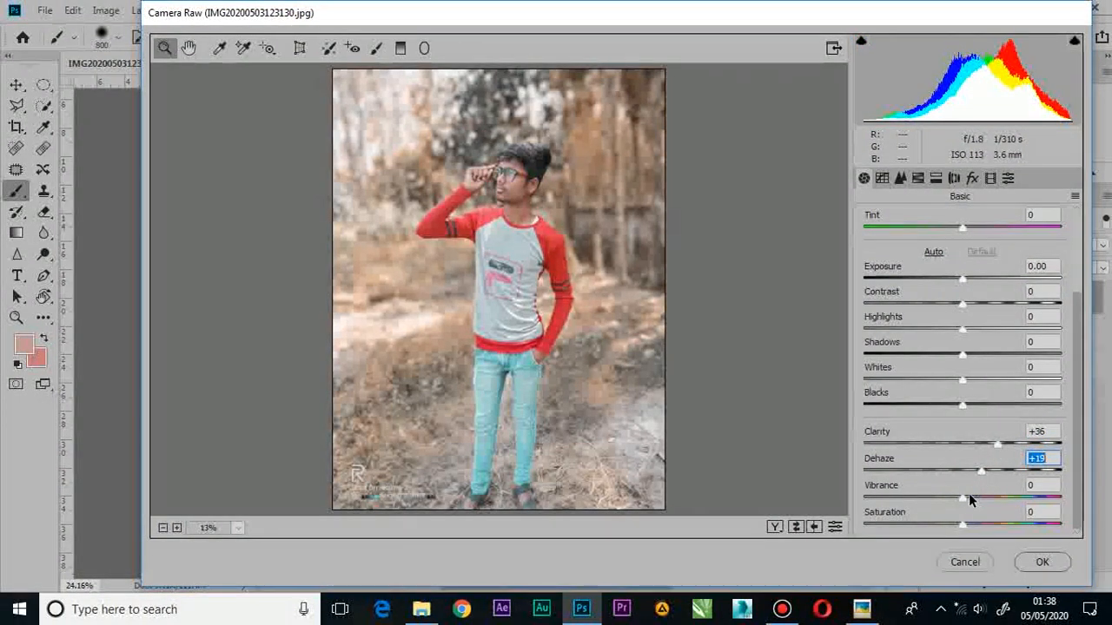
left_click_drag(999, 510, 944, 493)
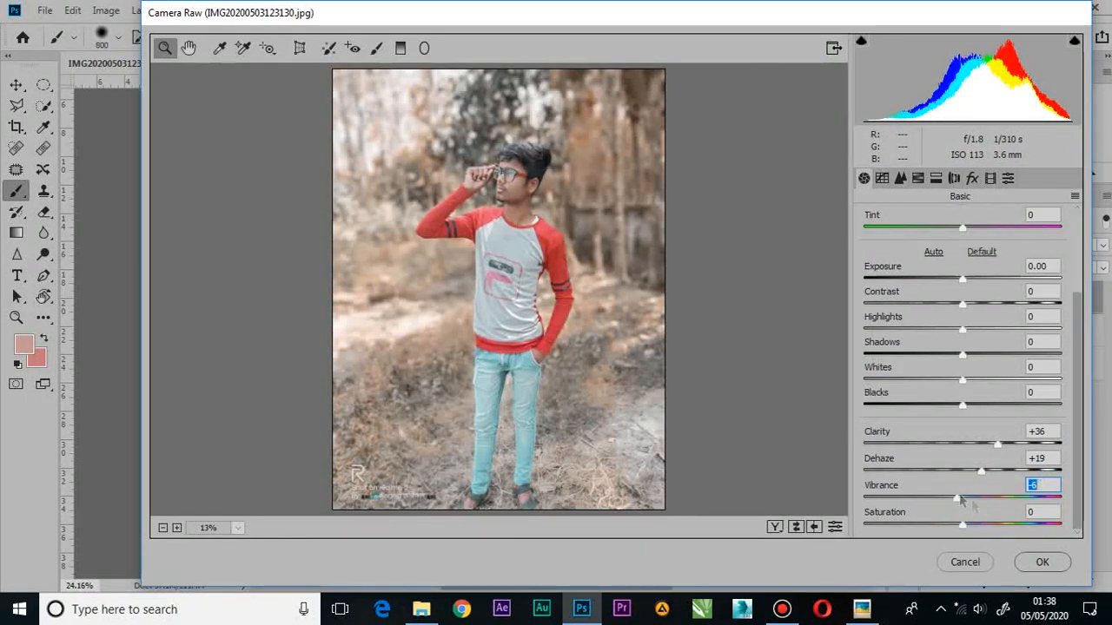
mouse_move(979, 530)
left_mouse_down()
mouse_move(941, 523)
mouse_move(981, 530)
left_mouse_up()
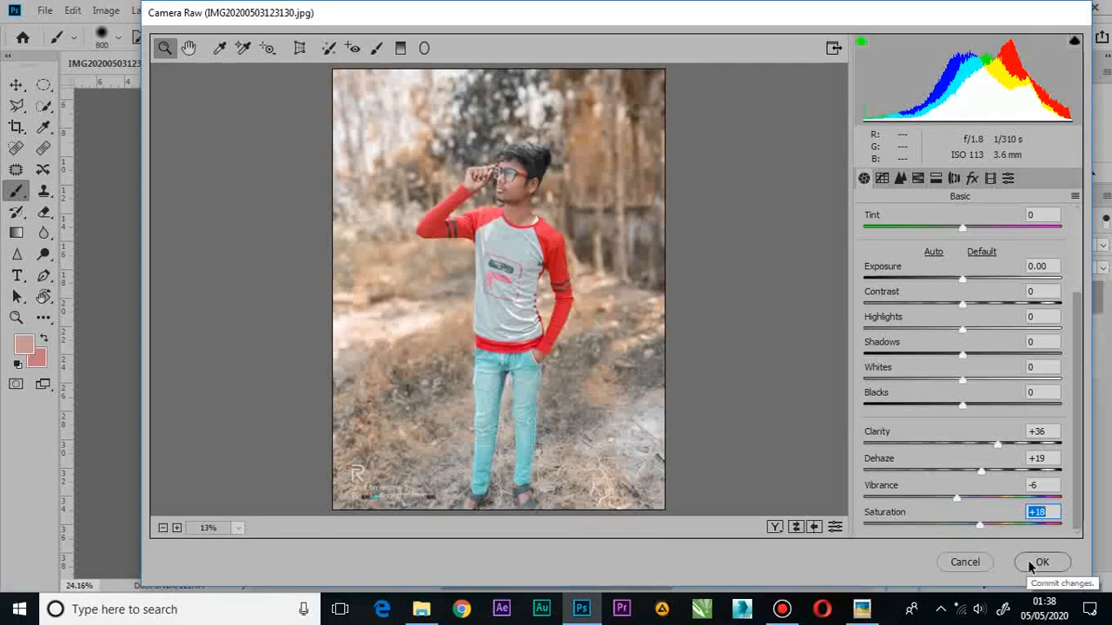
left_click(1032, 566)
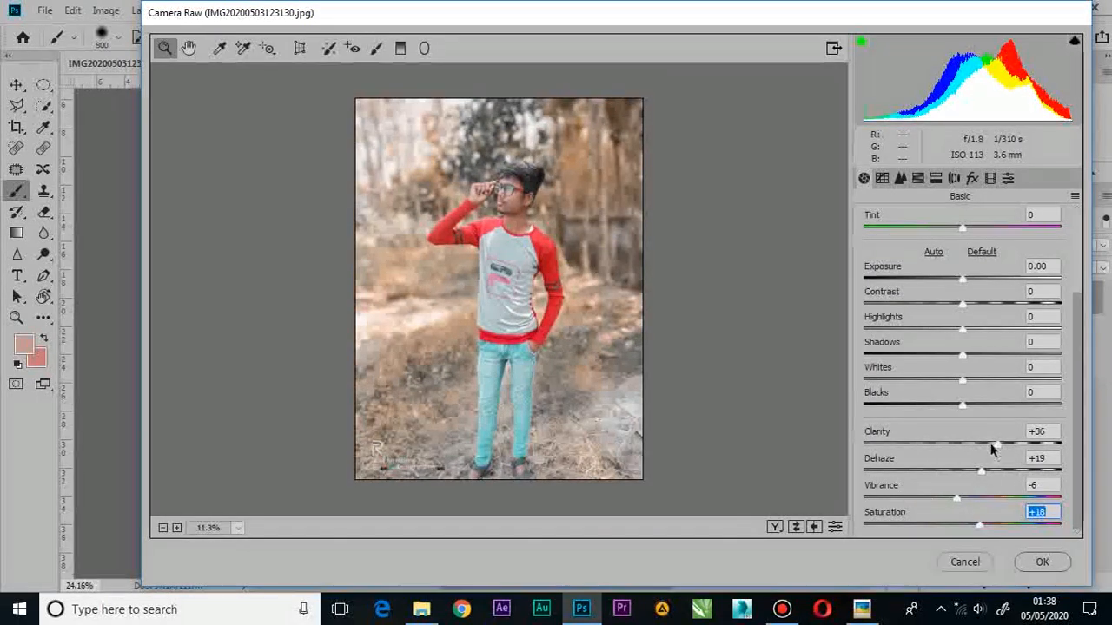
left_click_drag(995, 445, 990, 445)
Surround the subject with a radial filter using Temperature -37, Tint -6, Exposure -2.60, Contrast -70 and Shadows -76, and apply Camera Raw
left_click(424, 48)
left_click_drag(434, 273, 528, 316)
left_click_drag(702, 272, 645, 268)
key("ctrl+minus")
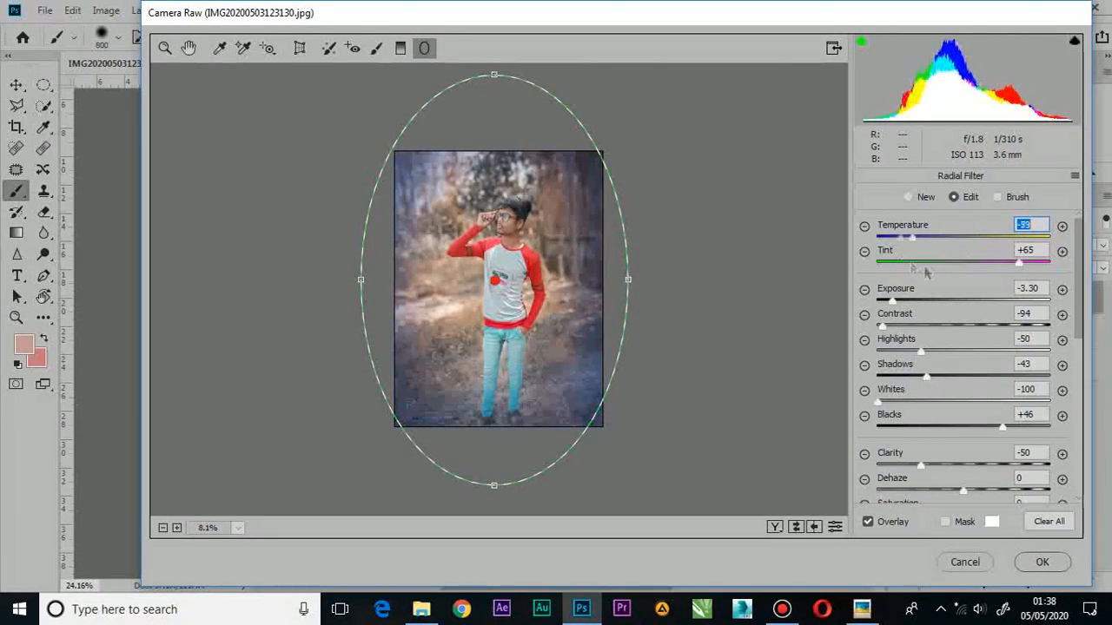
left_click_drag(905, 303, 960, 327)
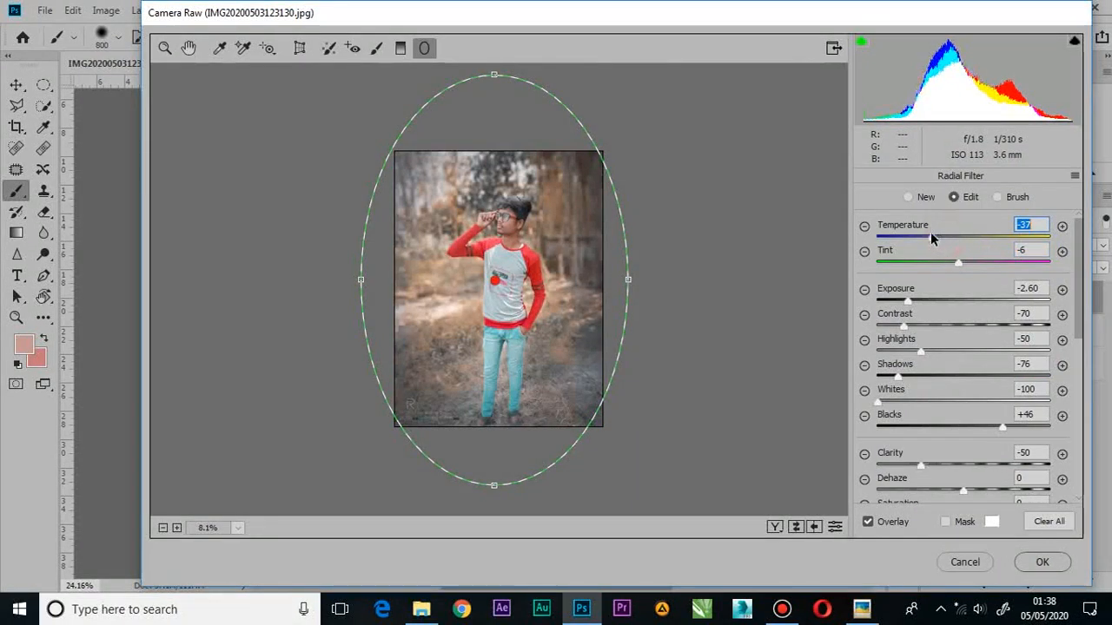
left_click(1041, 560)
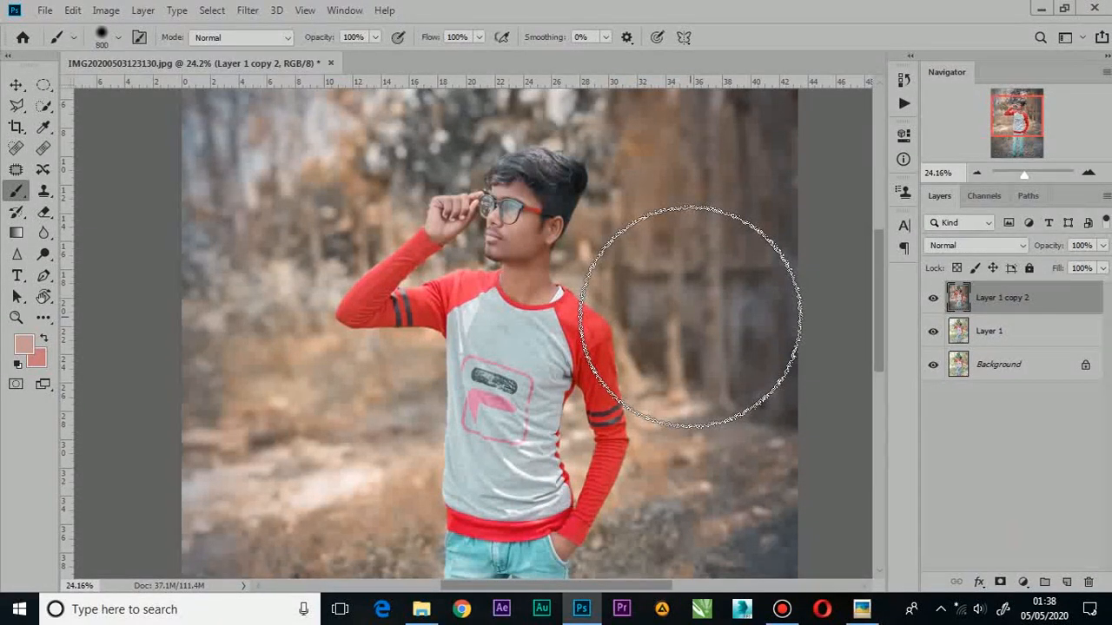
Select the subject's face and neck with an elliptical marquee and feather the selection by 25 pixels
scroll(660, 295, "up", 2)
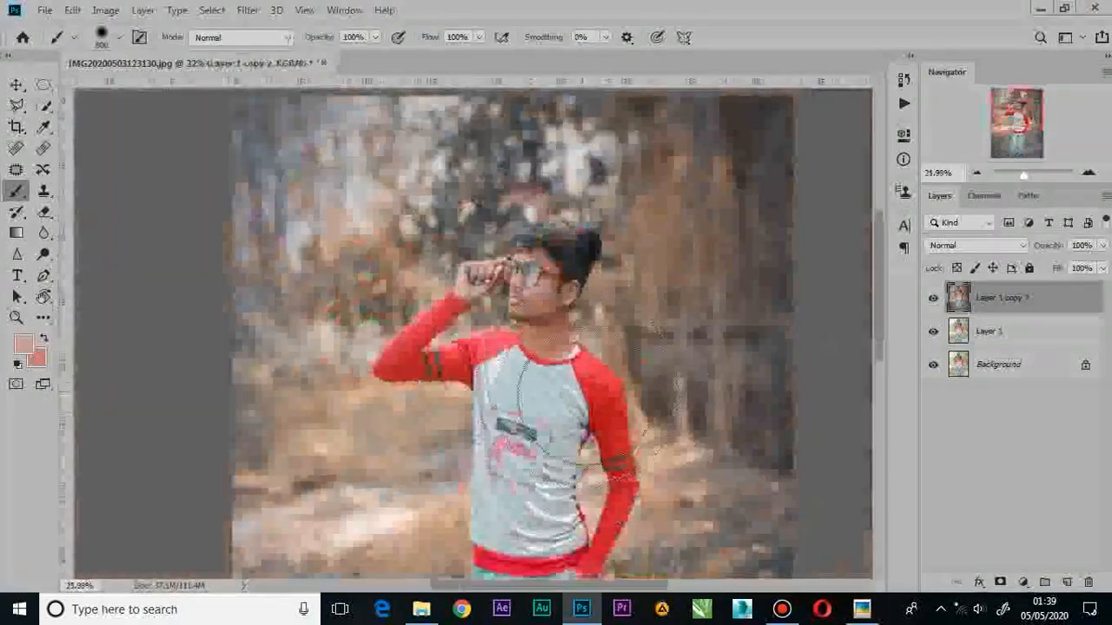
scroll(844, 385, "down", 3)
scroll(451, 210, "up", 3)
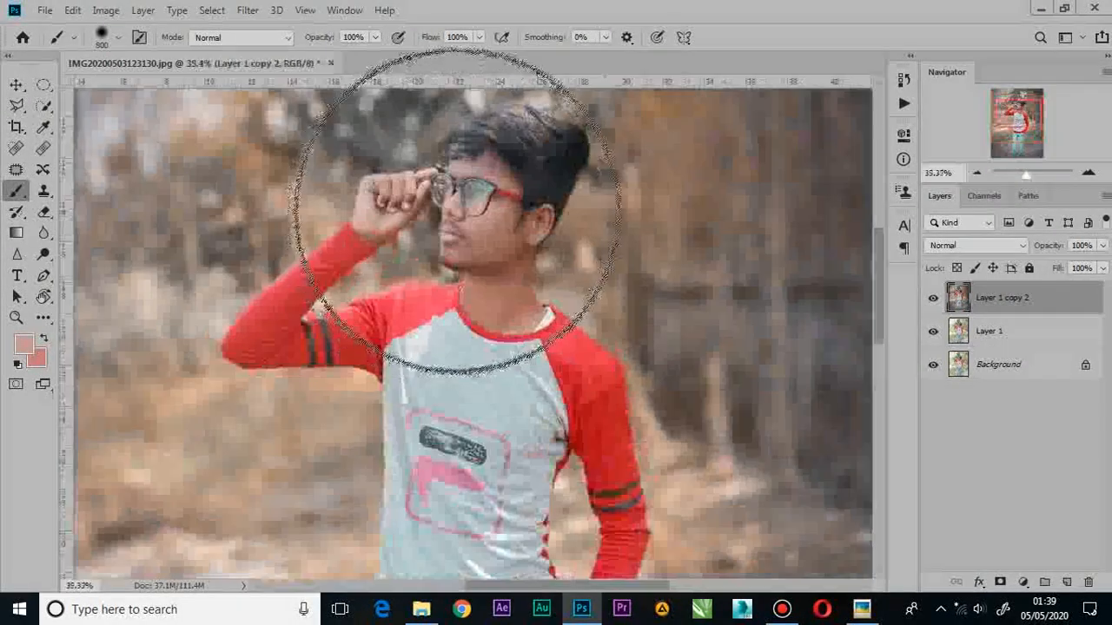
left_click(45, 85)
left_click_drag(506, 265, 557, 351)
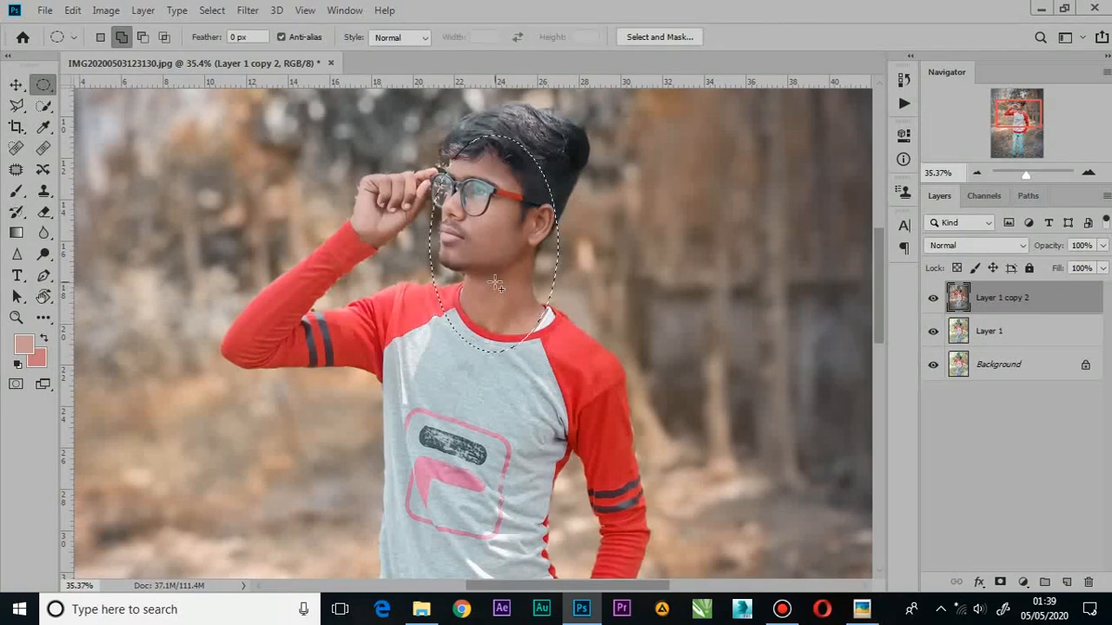
key("shift+F6")
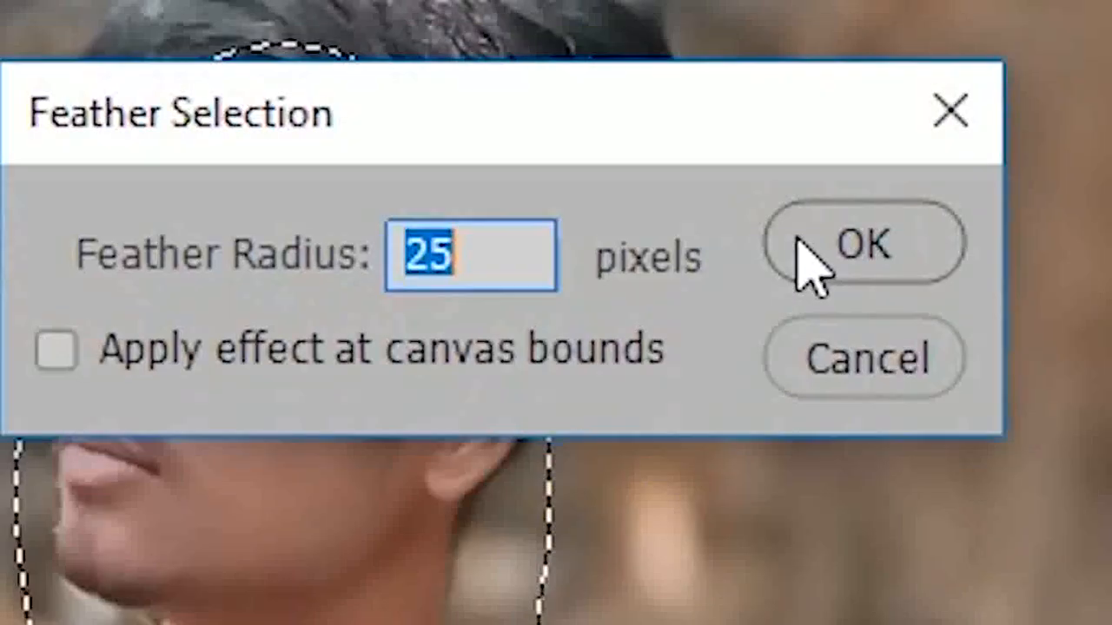
left_click(757, 231)
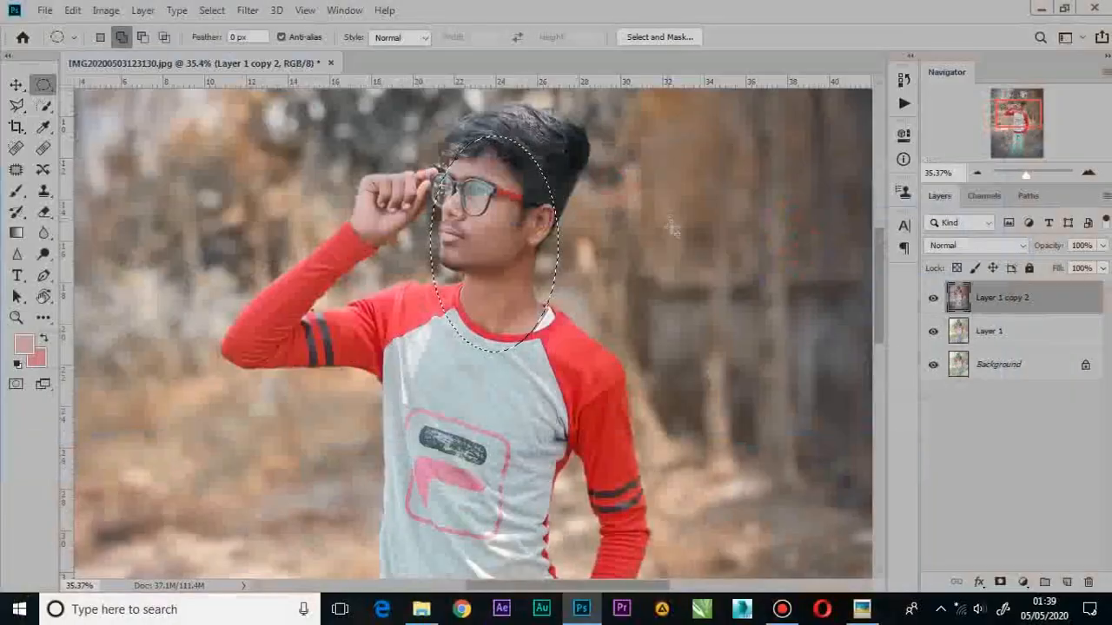
Brighten the selected face with a Curves point at input 116 and output 130, and clear the selection
key("ctrl+m")
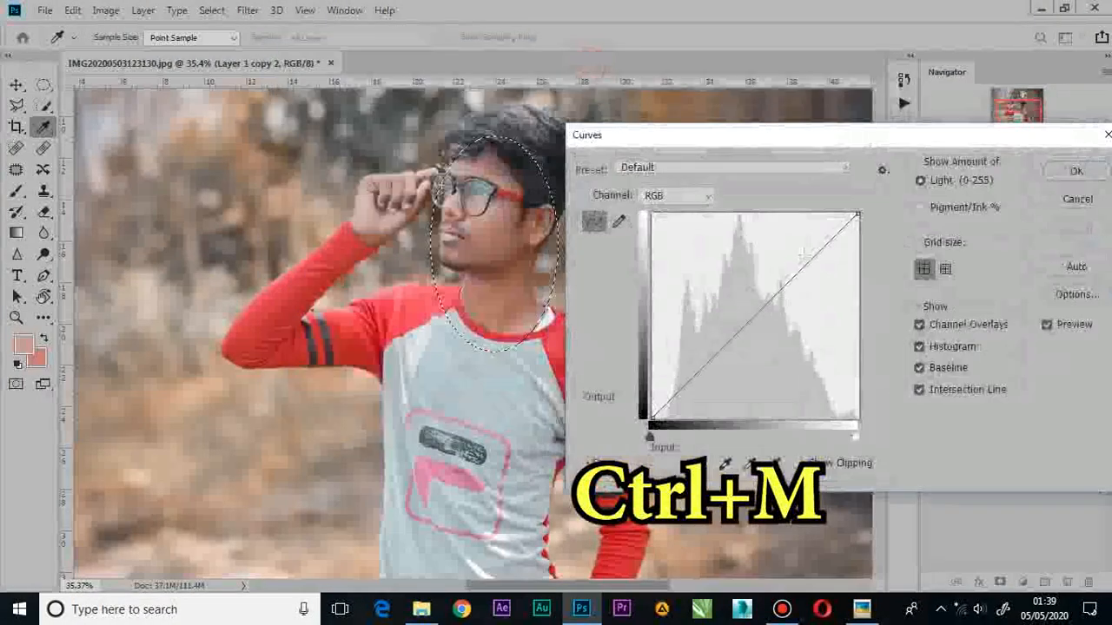
left_click_drag(744, 326, 745, 311)
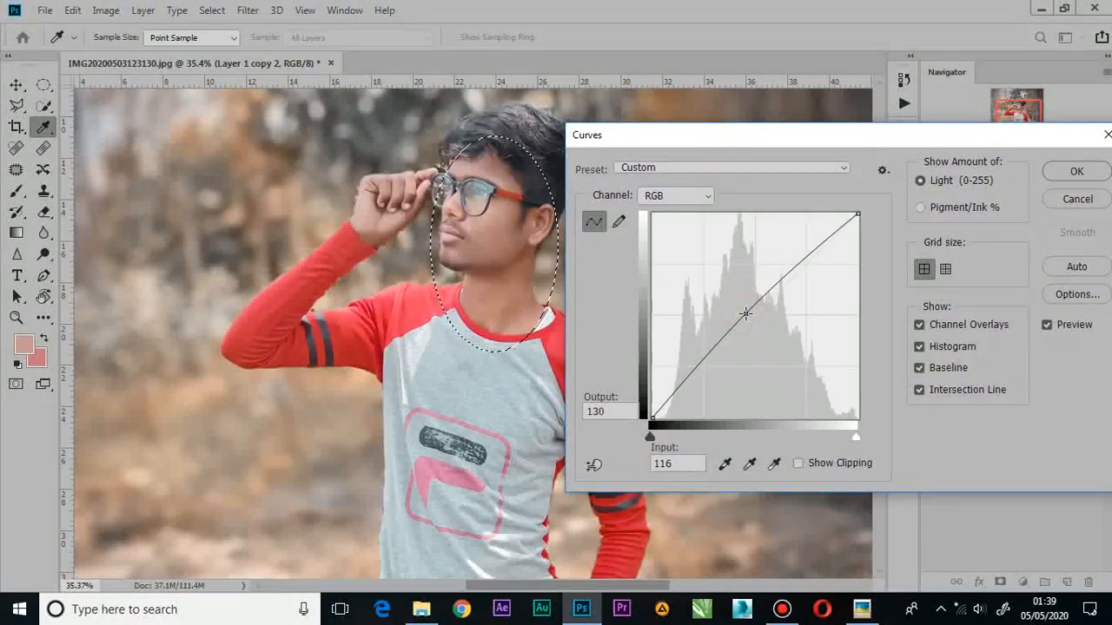
key("Return")
key("ctrl+d")
key("ctrl+0")
scroll(400, 277, "down", 4)
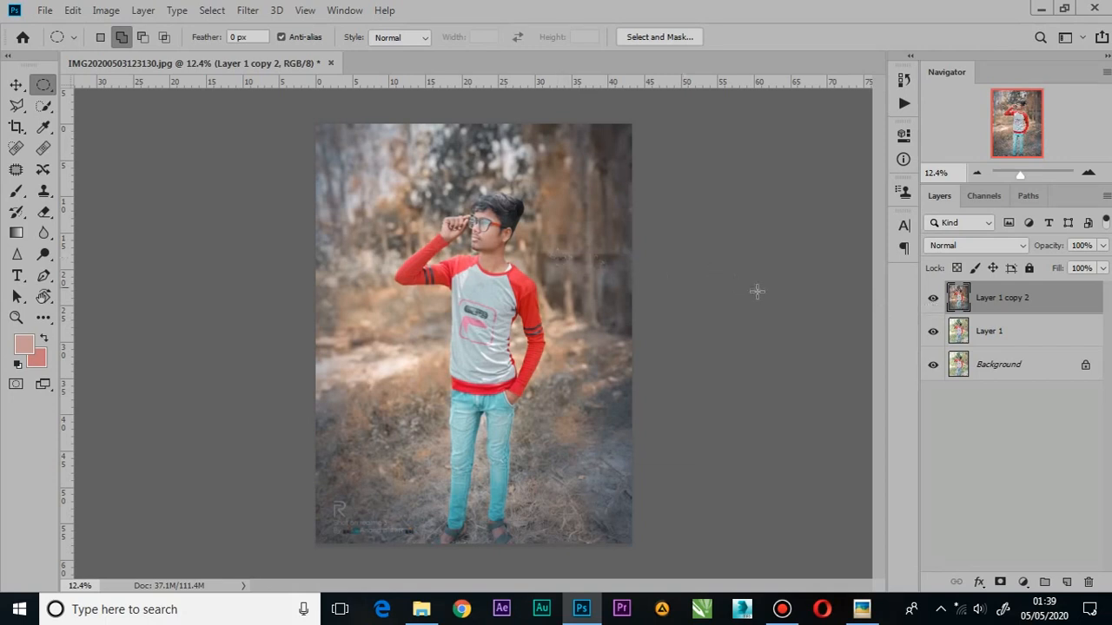
left_click(14, 84)
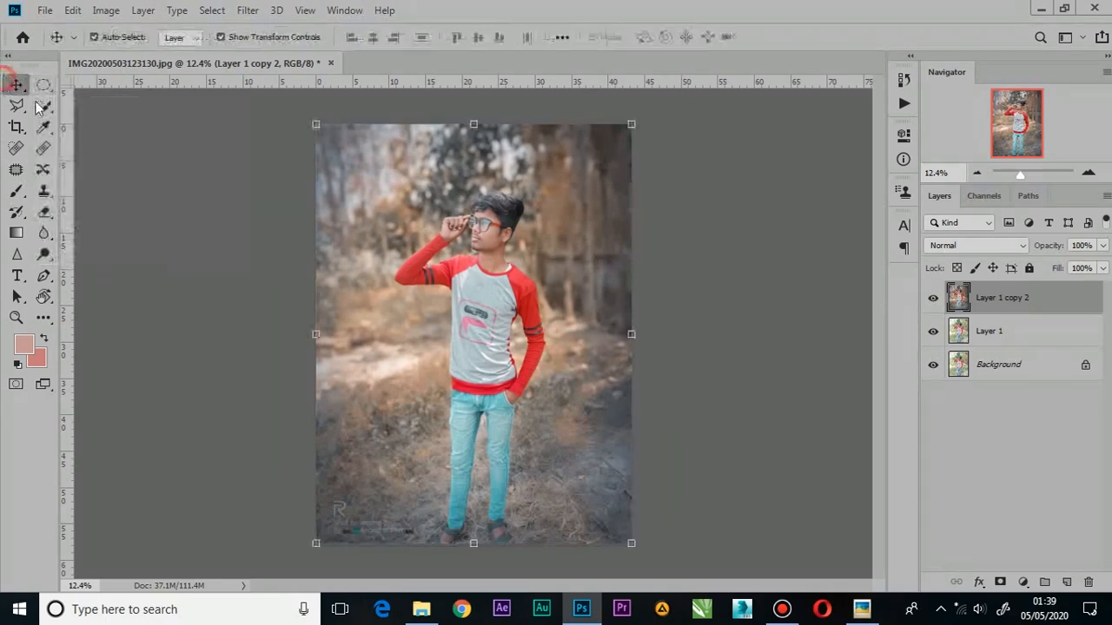
left_click(177, 204)
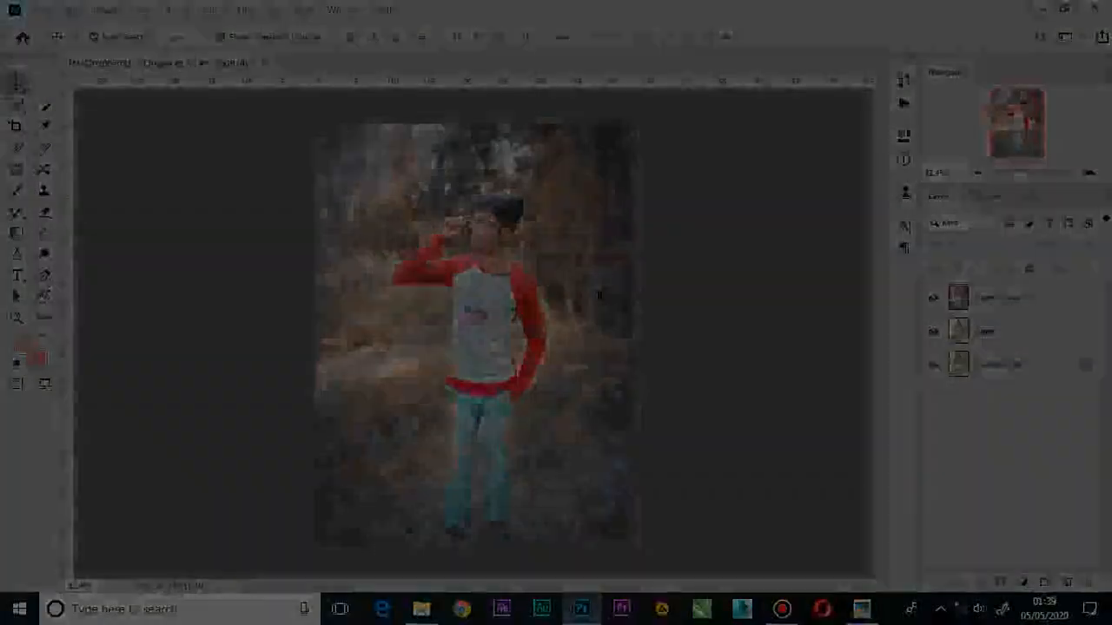